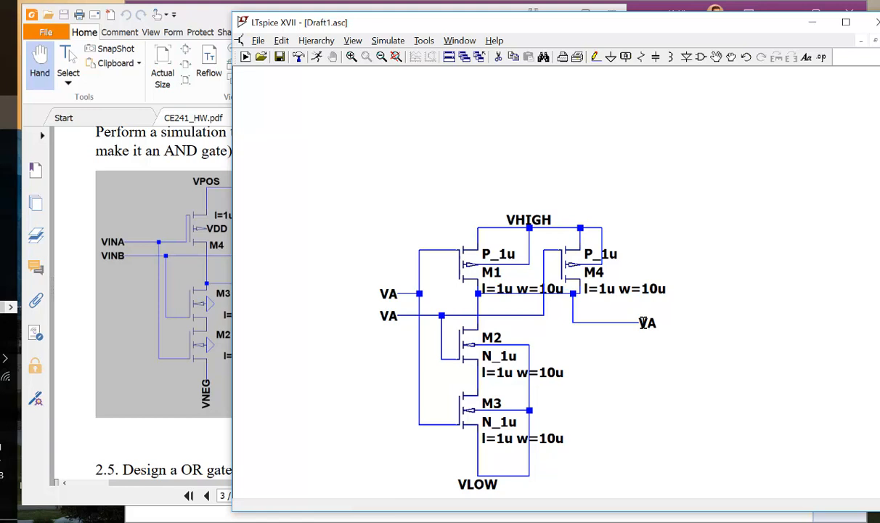
Rename the second input's net label to VB and the output's net label to VOUT.
right_click(388, 317)
text(VB)
key(Return)
right_click(649, 323)
text(VOUT)
key(Return)
Save the schematic under the name NAND on the Desktop.
scroll(478, 172, down, 3)
scroll(526, 290, up, 2)
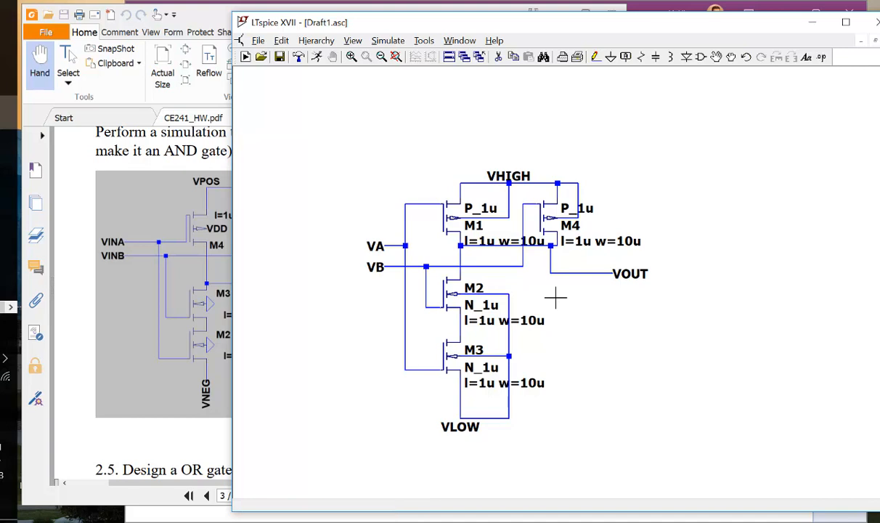
click(552, 290)
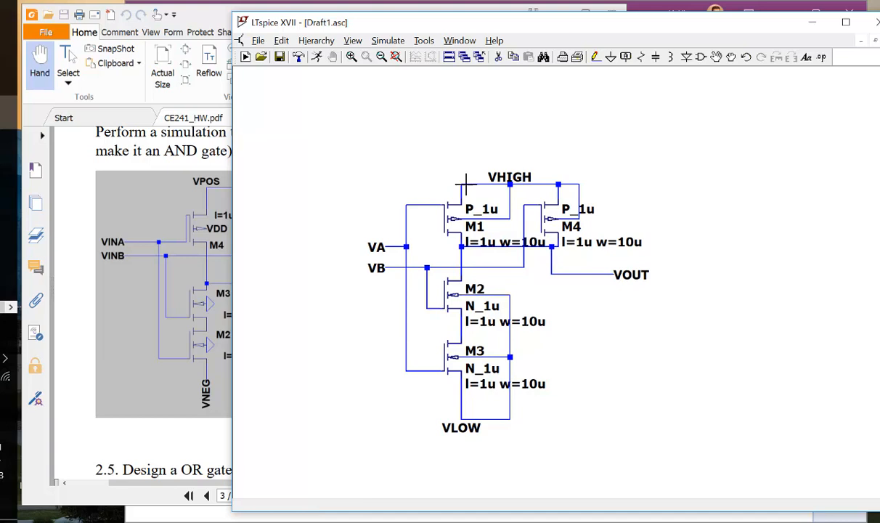
click(258, 41)
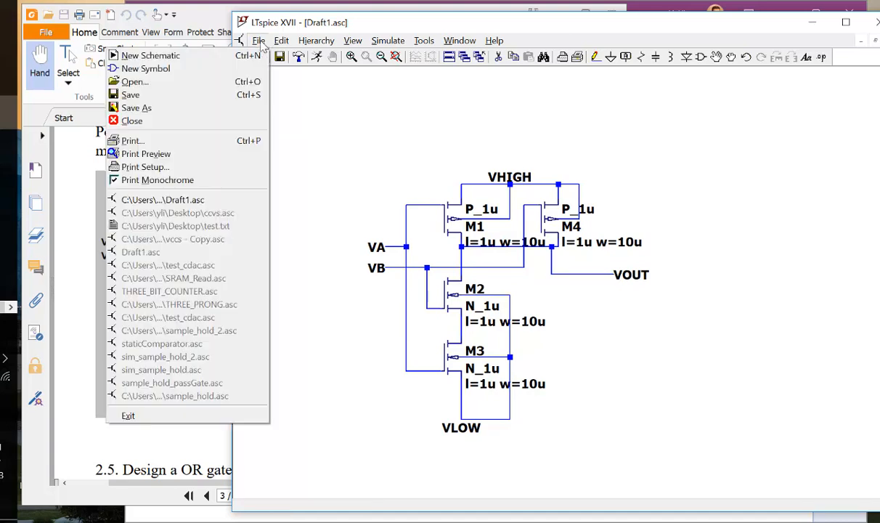
click(136, 108)
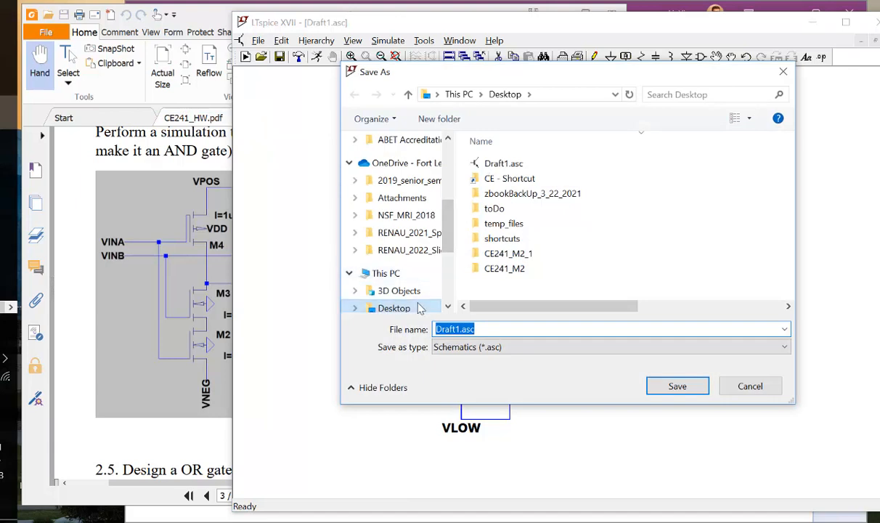
click(495, 331)
double_click(494, 330)
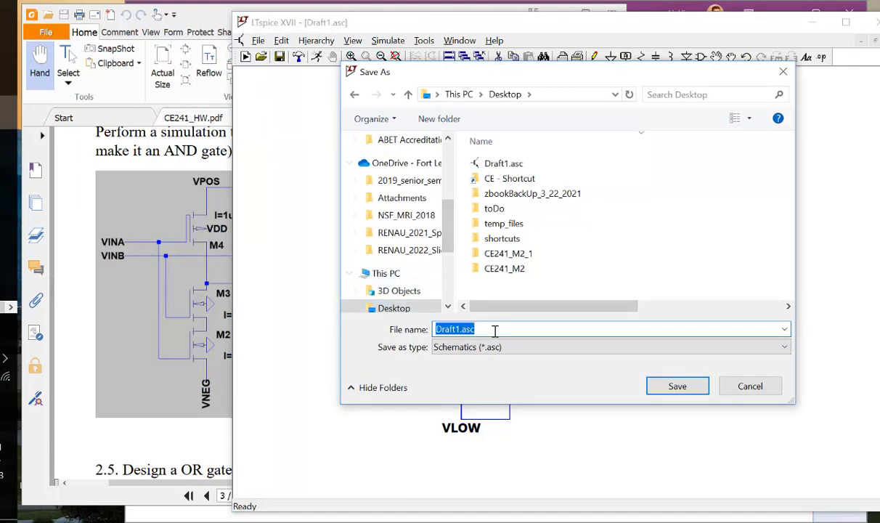
text(NAND)
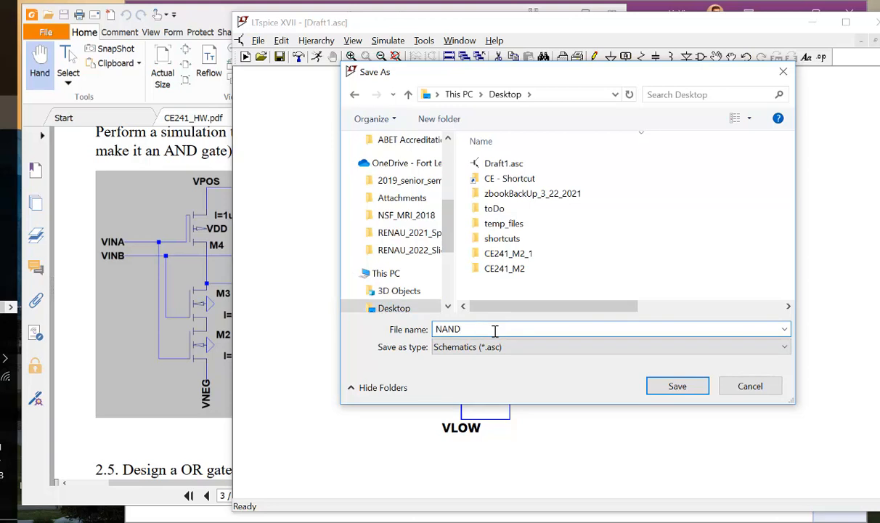
key(Return)
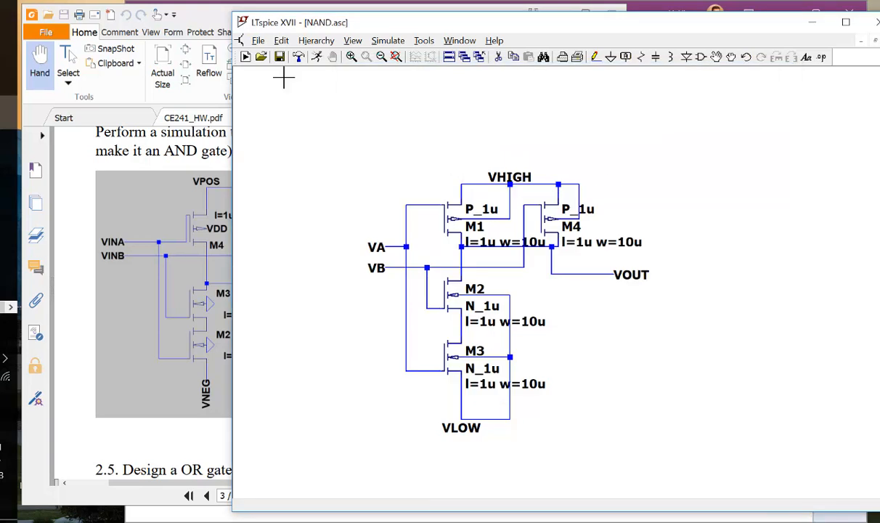
Create a new symbol and save it as NAND on the Desktop.
click(258, 40)
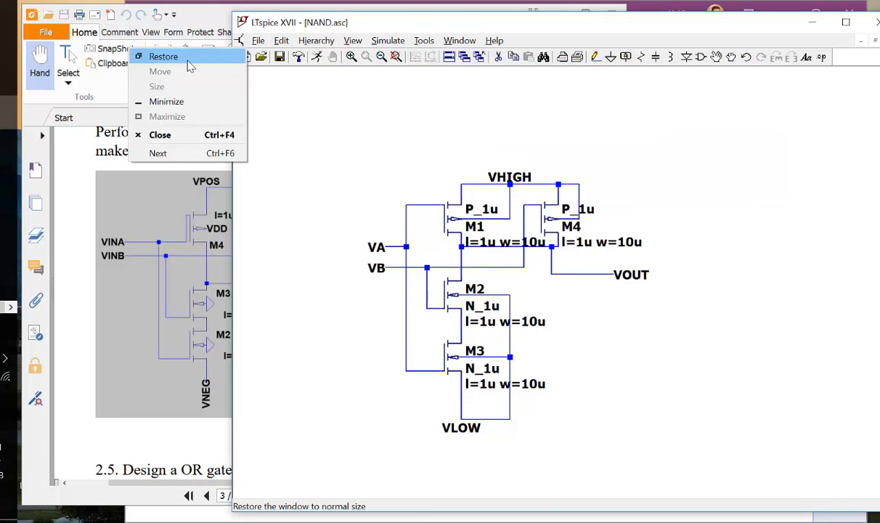
click(255, 56)
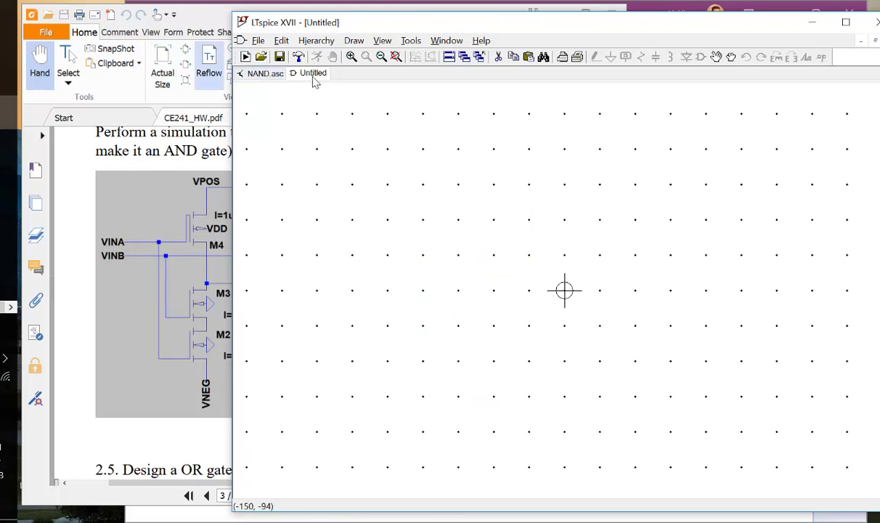
key(ctrl+s)
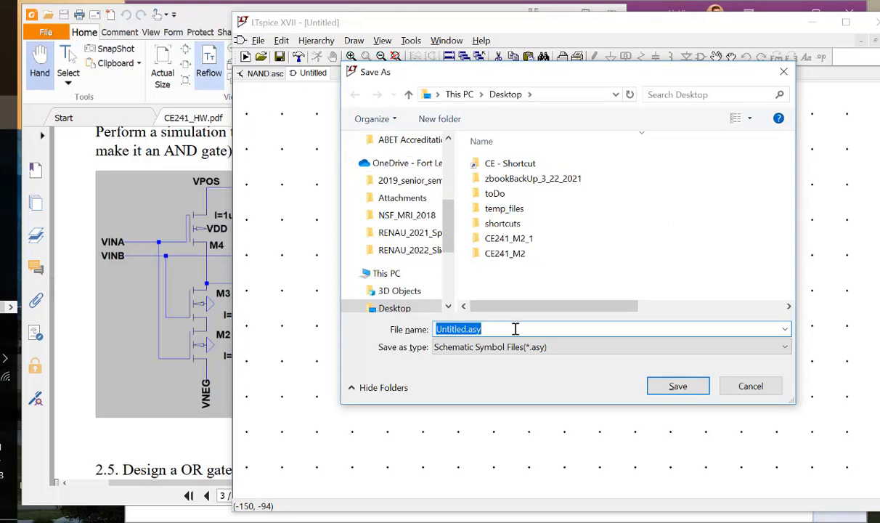
text(NS)
key(BackSpace)
text(AND)
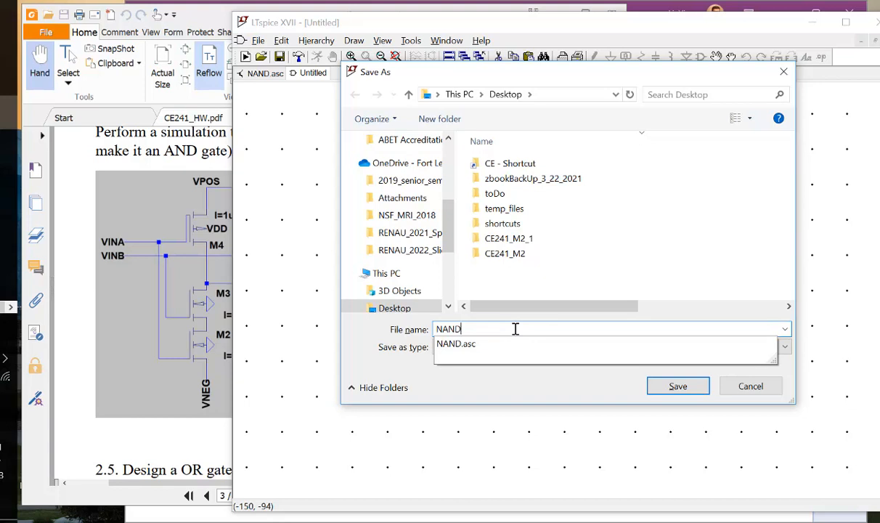
key(Return)
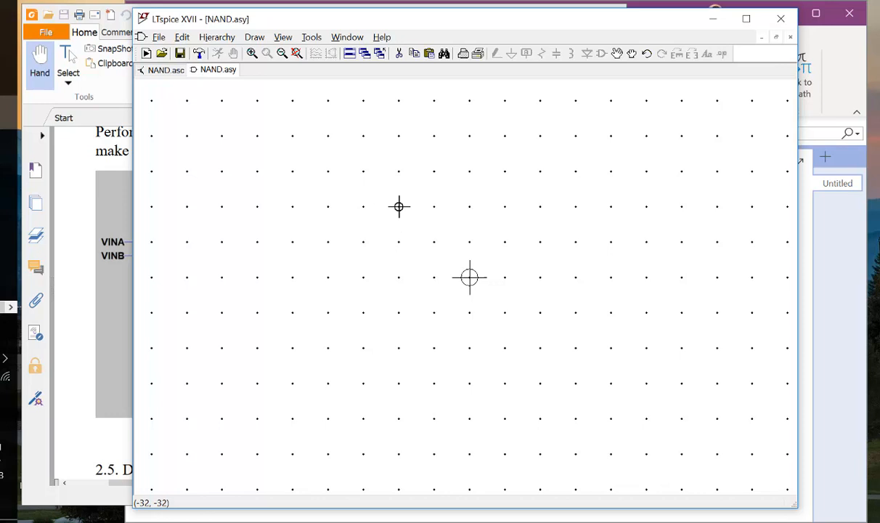
Draw the gate body's left, bottom and top edges as lines about 96 units wide and 64 units high, leaving the right side open.
click(399, 207)
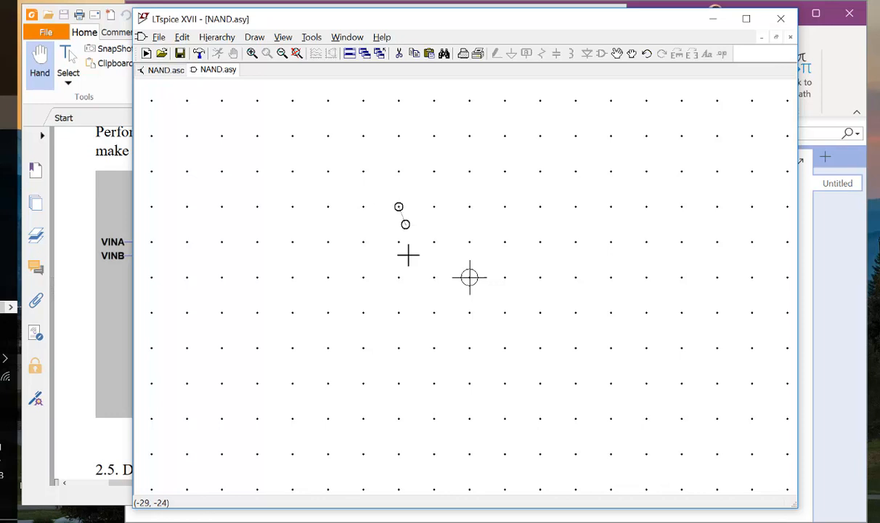
click(399, 359)
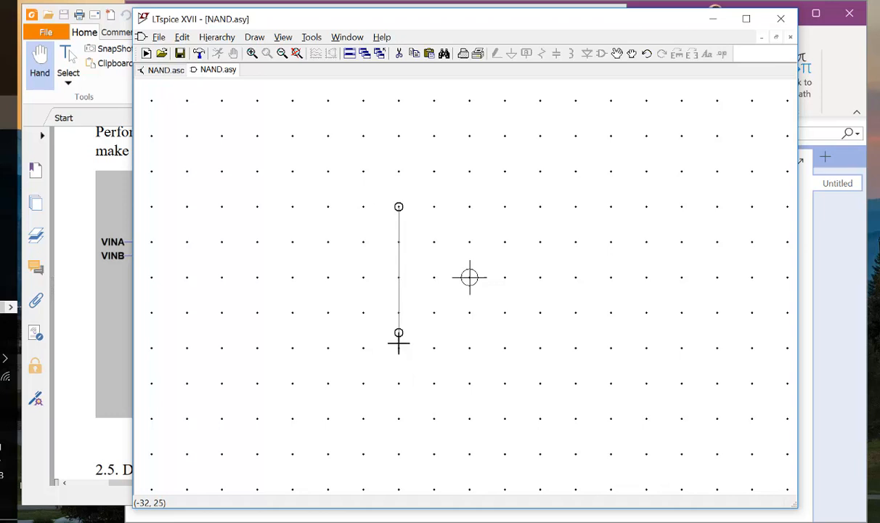
click(399, 351)
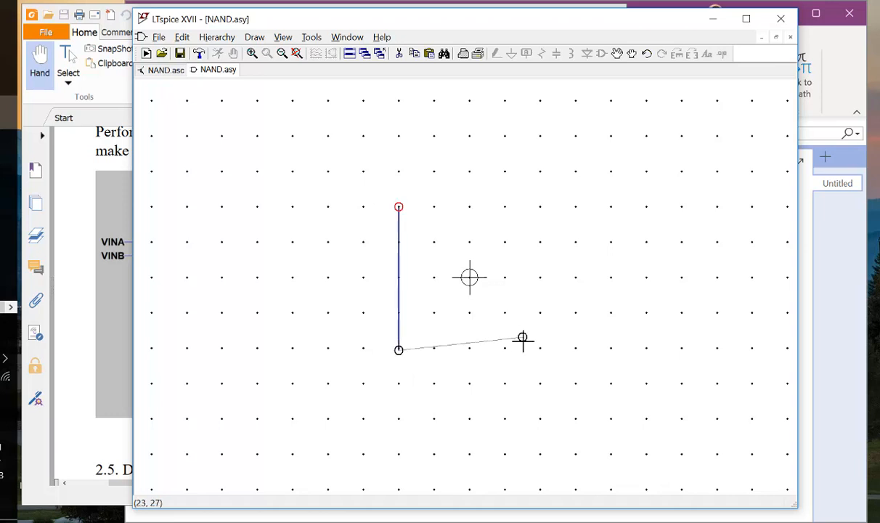
click(611, 349)
key(Escape)
key(l)
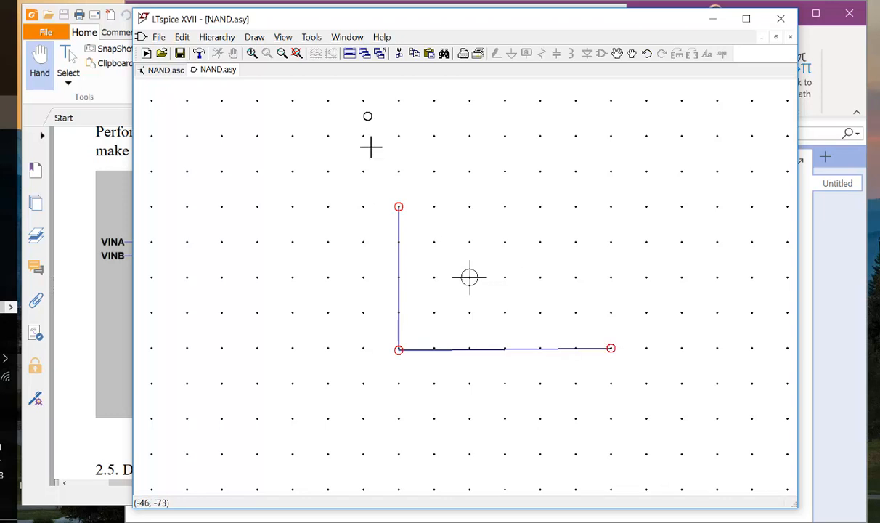
click(401, 204)
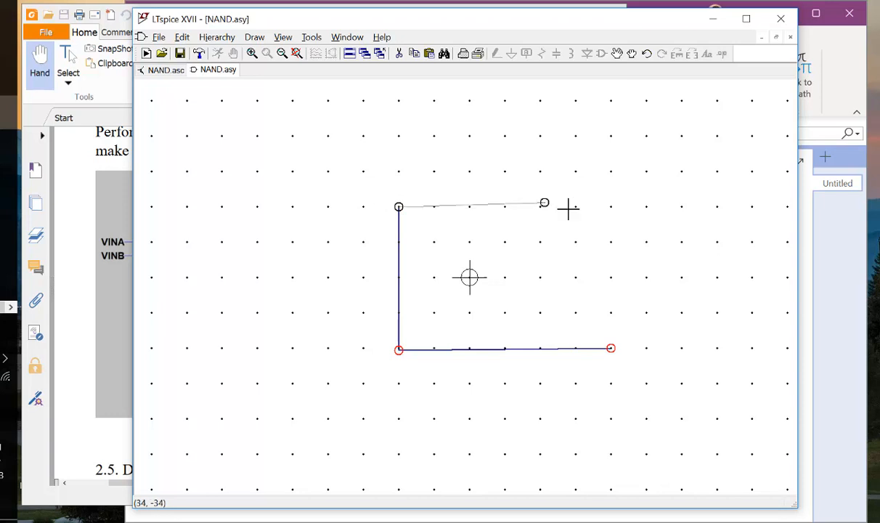
click(611, 207)
key(Escape)
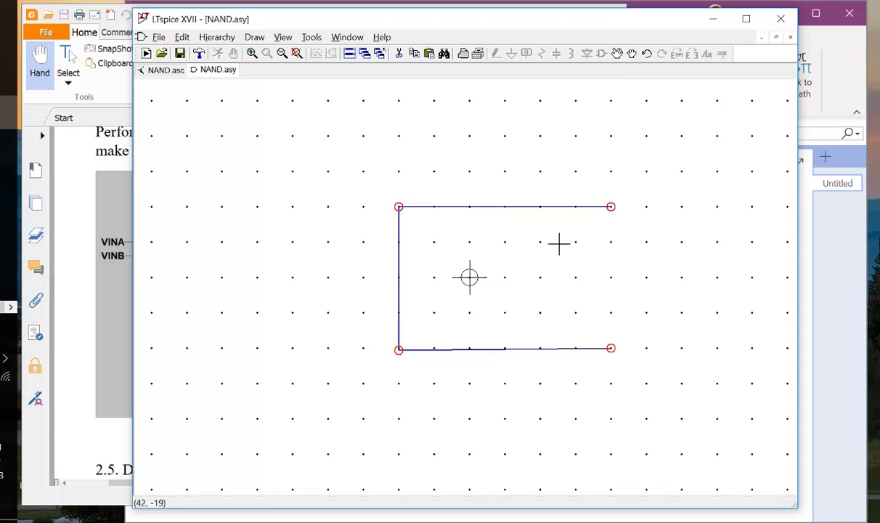
Draw a right-facing semicircular arc about 64 units in diameter, just beyond the open side of the gate body.
click(251, 38)
click(226, 88)
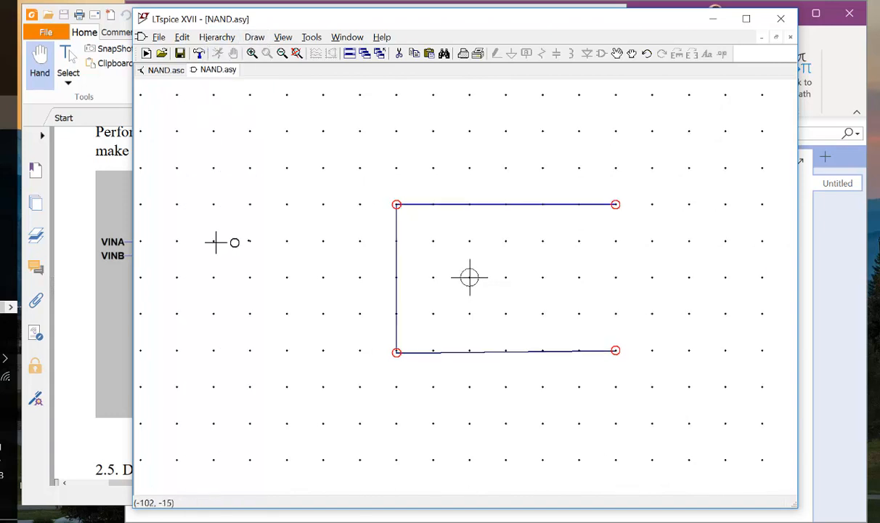
scroll(216, 241, down, 3)
scroll(629, 261, up, 2)
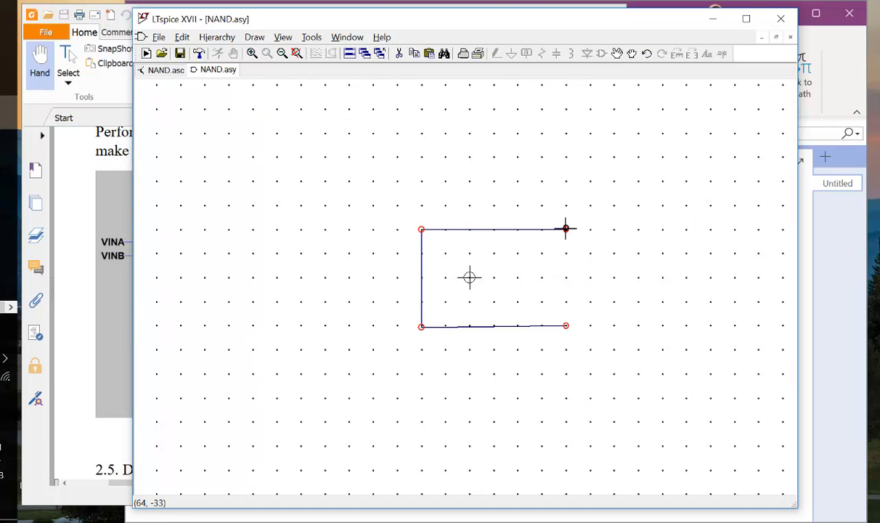
mouse_move(566, 229)
mouse_down()
mouse_move(674, 323)
mouse_move(661, 324)
mouse_up()
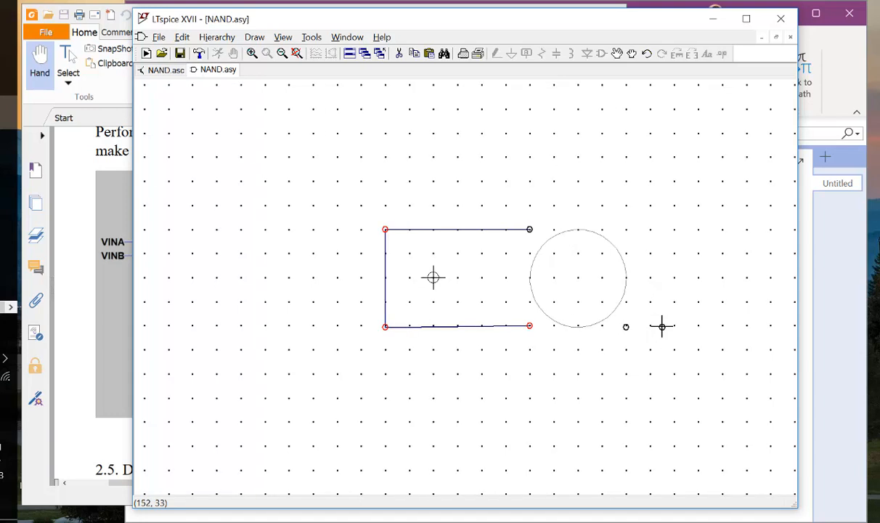
click(579, 325)
click(578, 231)
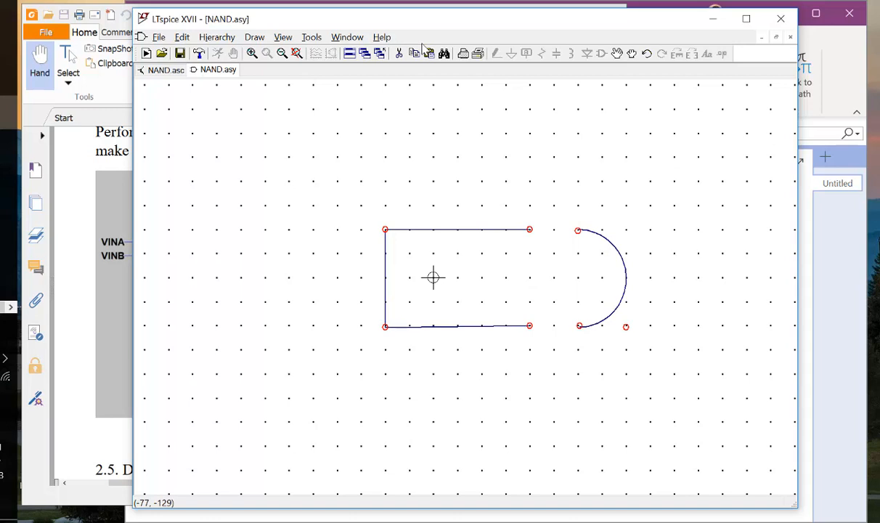
Move the semicircular arc so its ends meet the gate body's top and bottom lines.
click(632, 54)
click(621, 291)
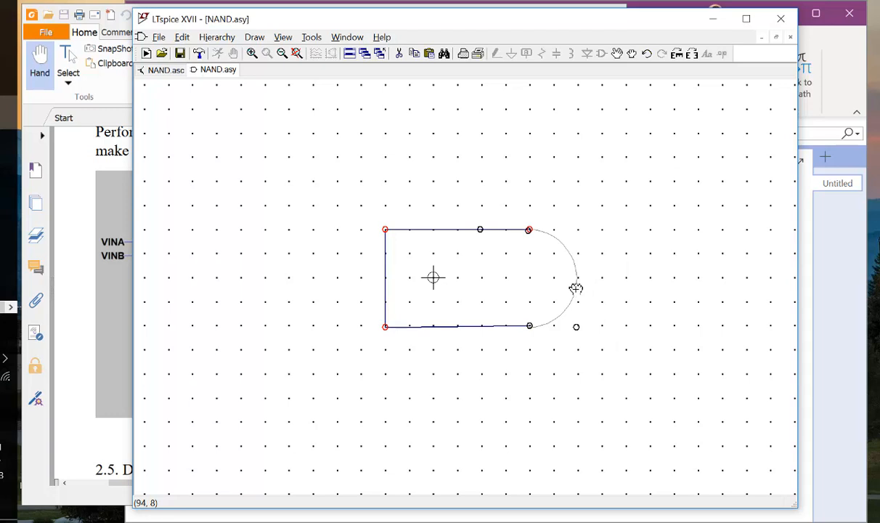
click(576, 288)
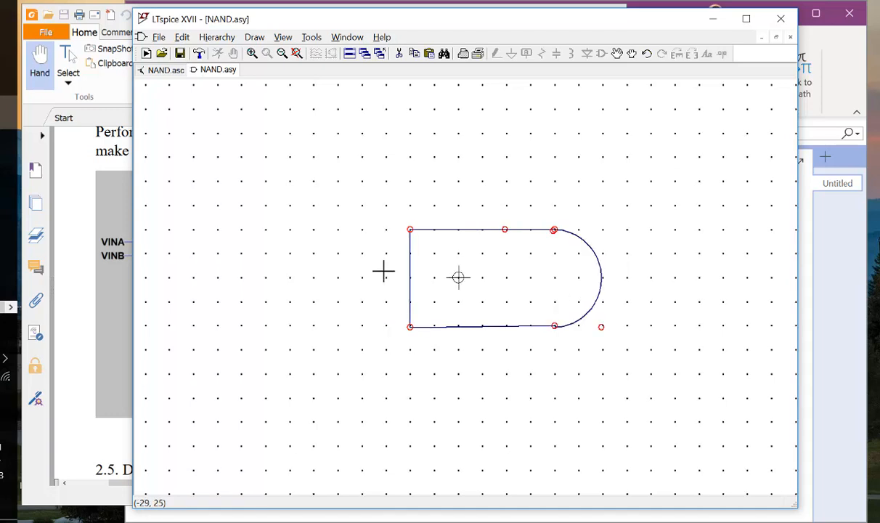
Draw an inversion circle about 16 units in diameter just outside the upper part of the gate's arc.
click(259, 36)
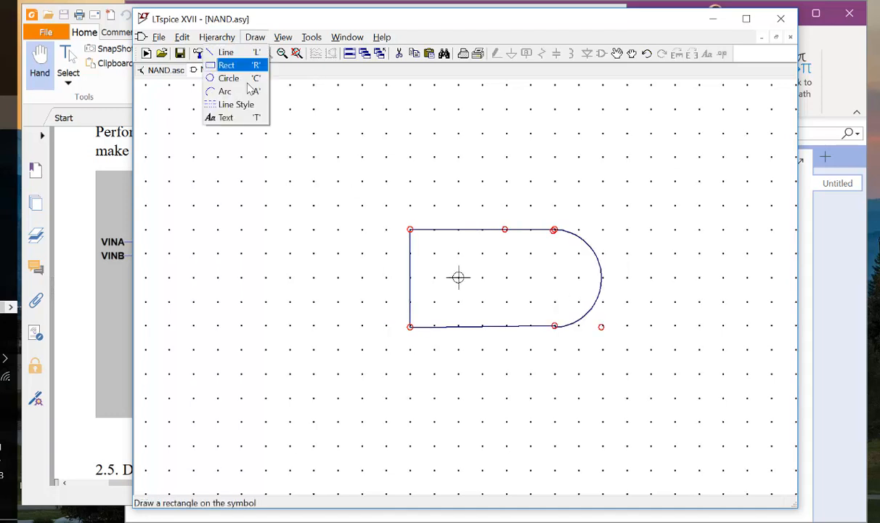
click(234, 79)
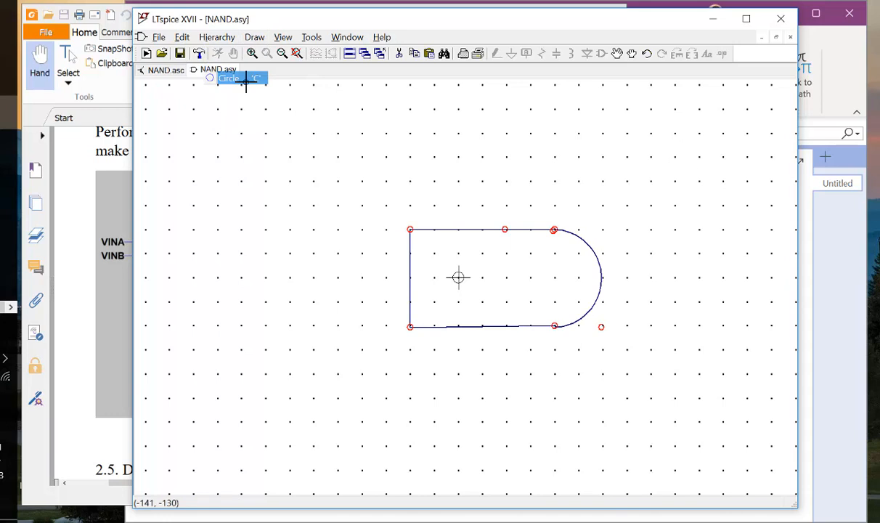
click(603, 254)
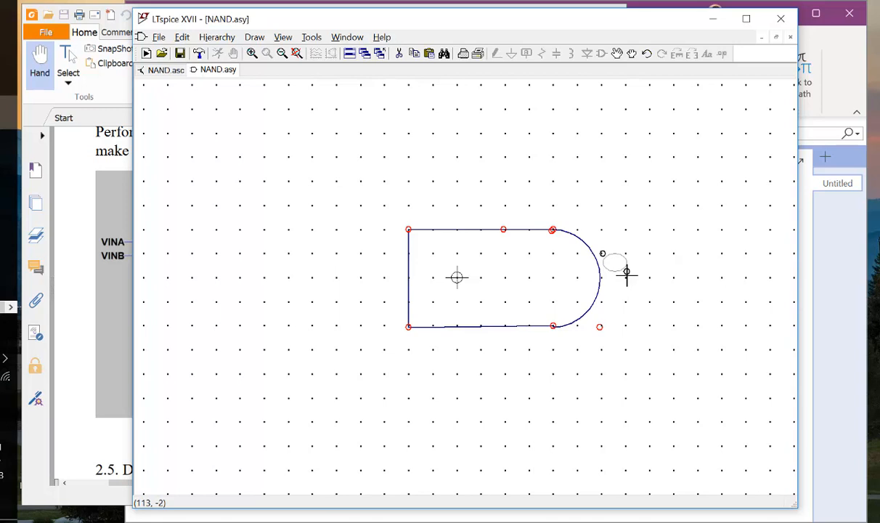
click(626, 276)
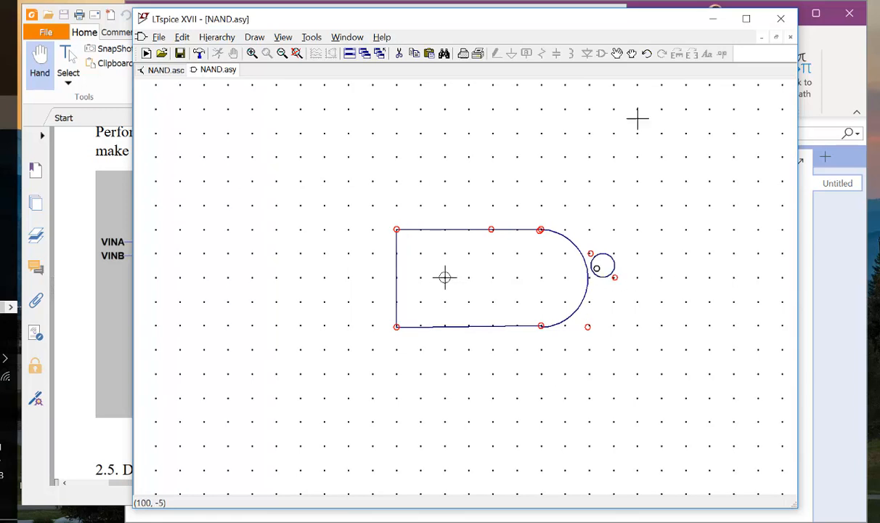
Move the small circle down to touch the midpoint of the gate's arc.
click(632, 55)
click(615, 276)
key(Escape)
click(632, 54)
drag(640, 227, 585, 301)
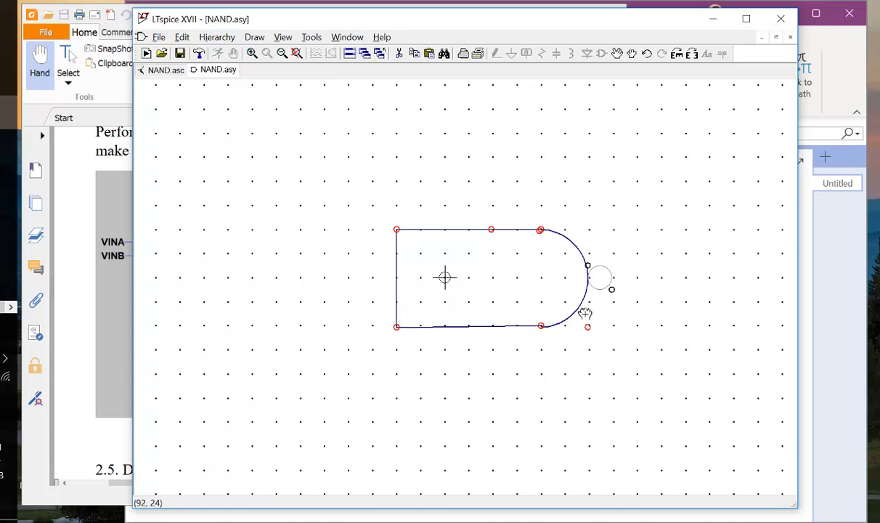
click(584, 314)
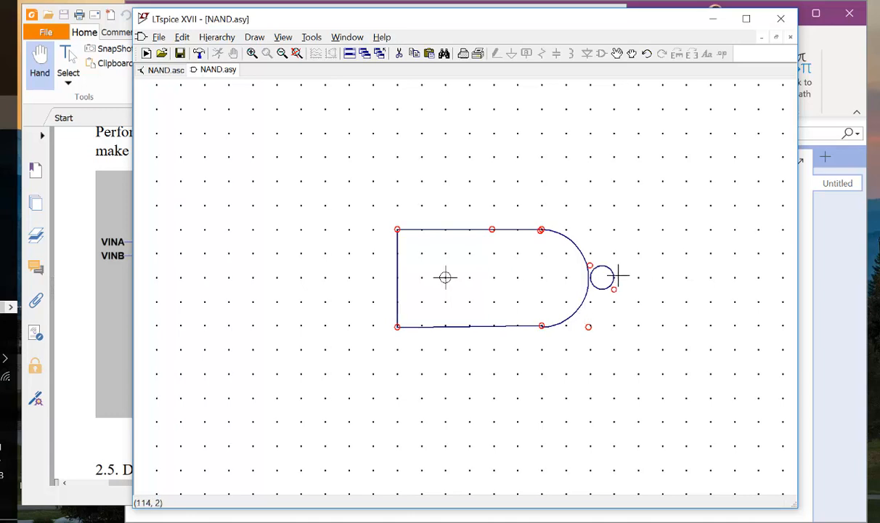
Check the NAND schematic's port labels, and place a pin labelled VA with netlist order 1 left of the symbol body's upper half.
scroll(605, 279, down, 3)
scroll(566, 285, up, 3)
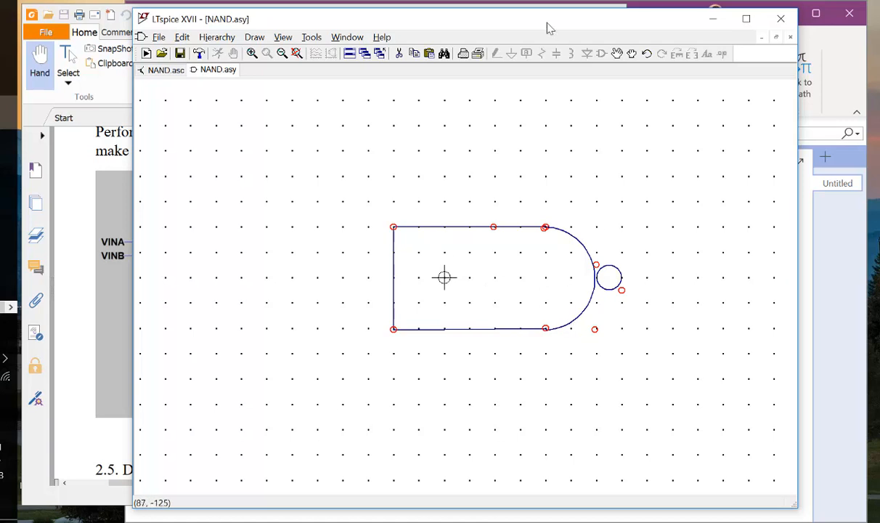
click(161, 71)
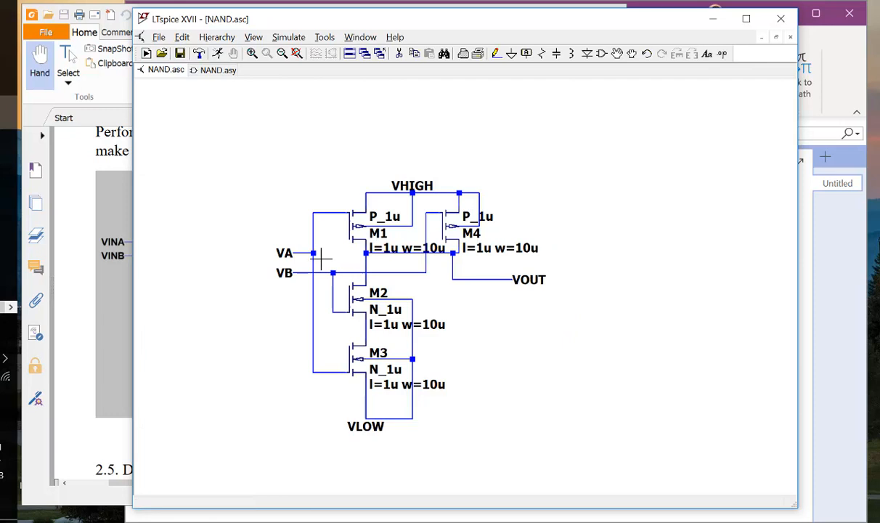
click(213, 70)
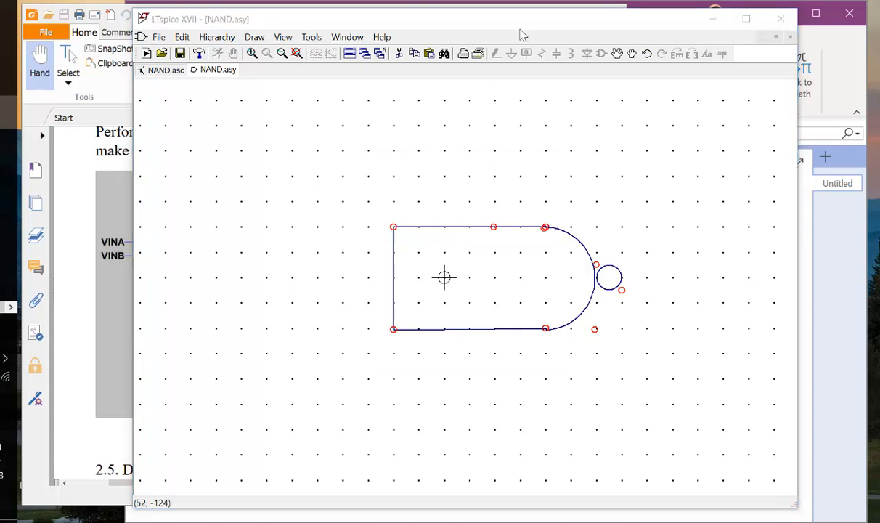
key(p)
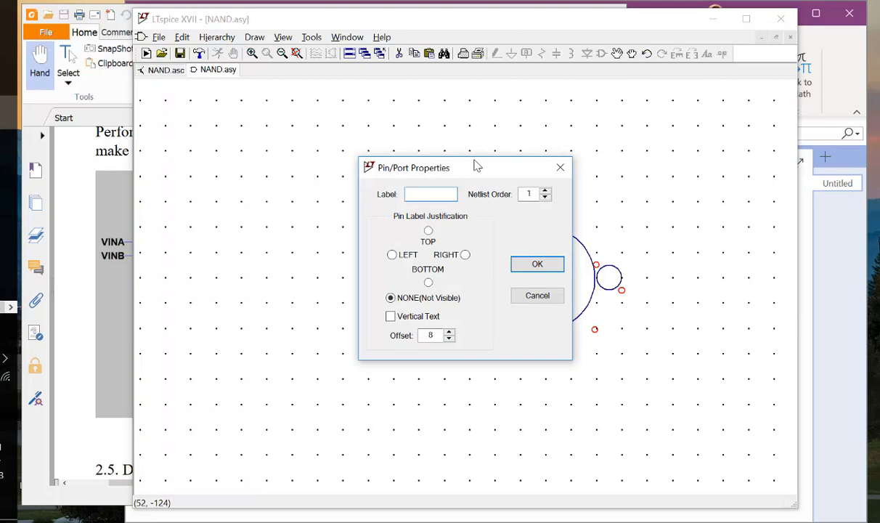
text(VA)
key(Return)
click(356, 255)
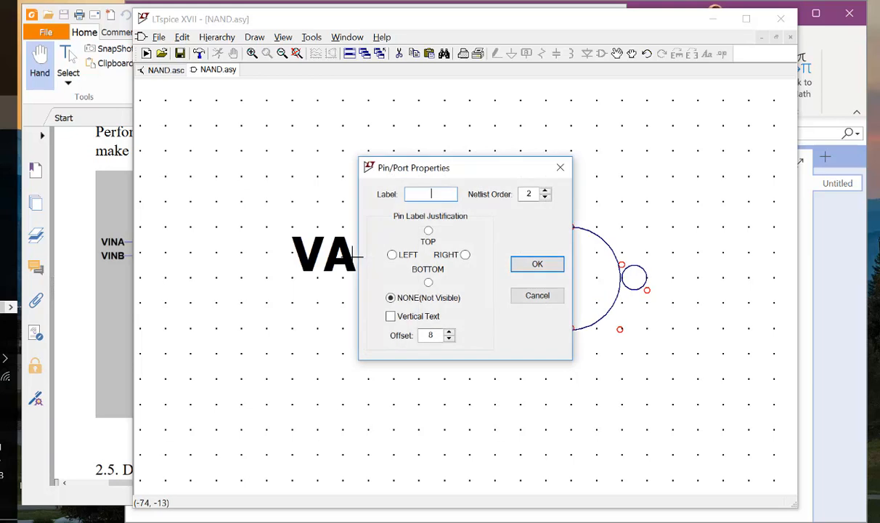
Place pin VB with right justification and netlist order 2 below VA, and pin VHIHG with netlist order 3 above the gate body.
click(465, 255)
click(523, 263)
click(361, 305)
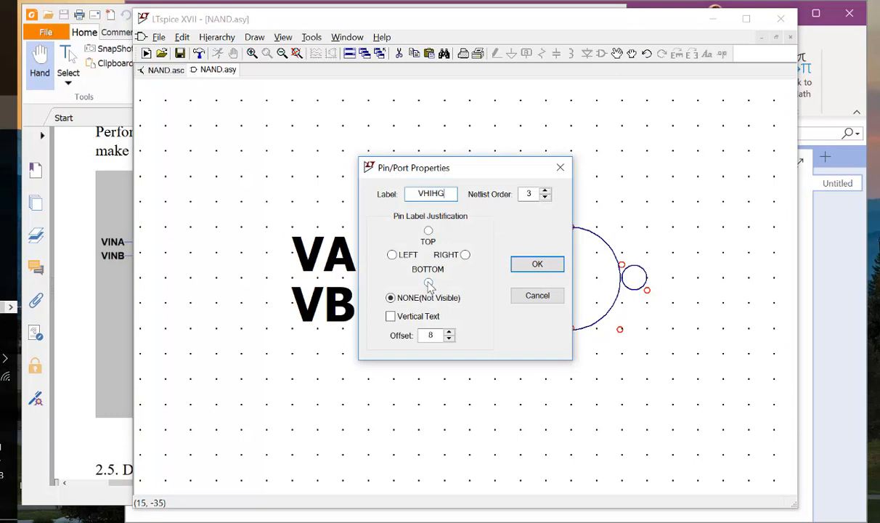
click(530, 264)
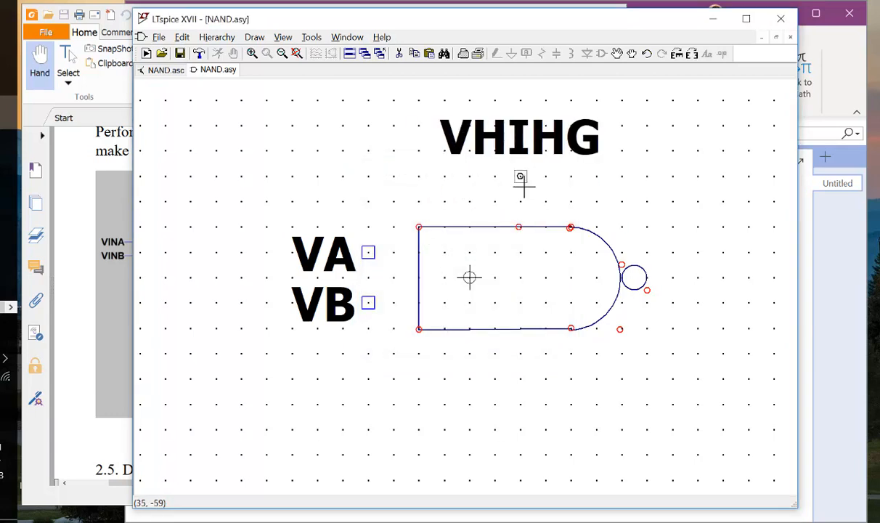
click(522, 197)
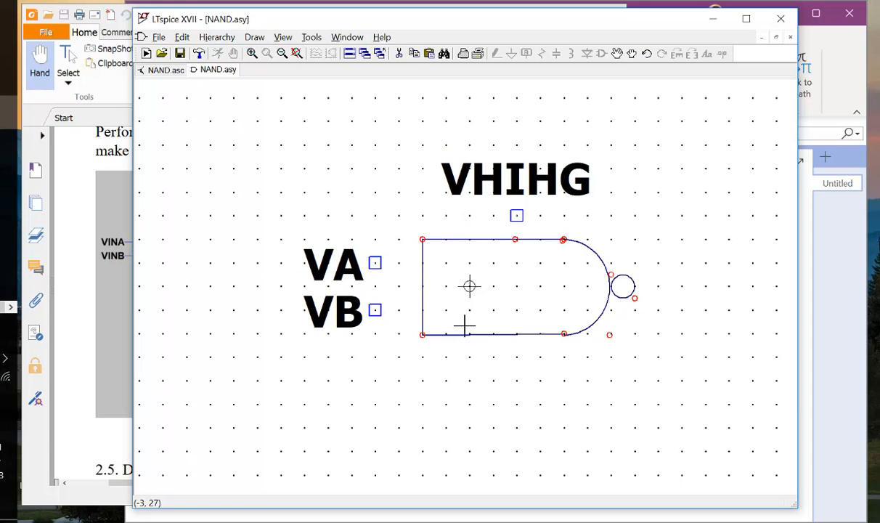
Place a pin labelled VLOW with top label justification just below the gate body, in line with the VHIHG pin.
text(pV)
click(428, 230)
click(523, 266)
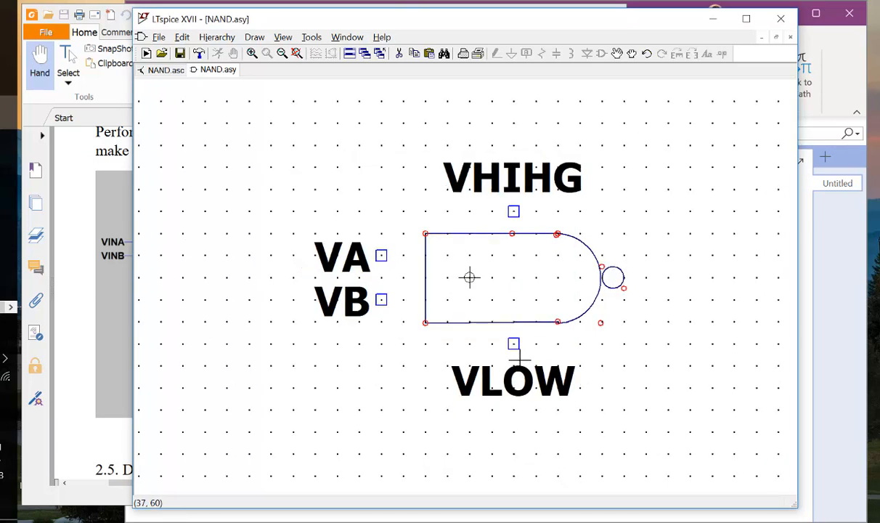
click(520, 359)
Place a pin labelled VOUT with left label justification and netlist order 5 just outside the inversion circle.
text(VOUT)
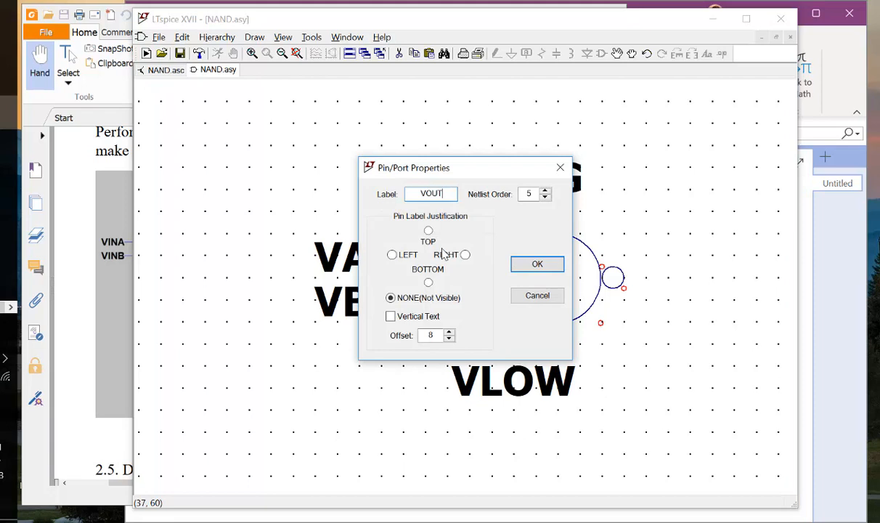
click(392, 254)
click(536, 263)
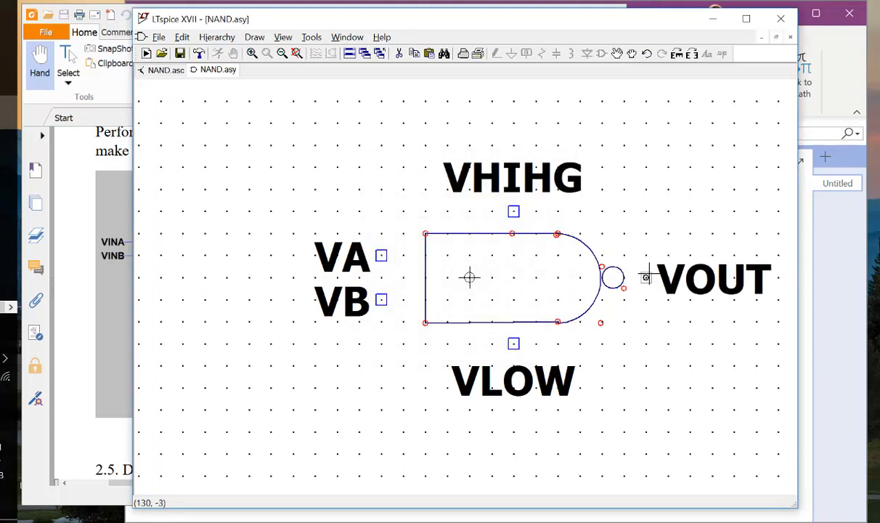
click(646, 276)
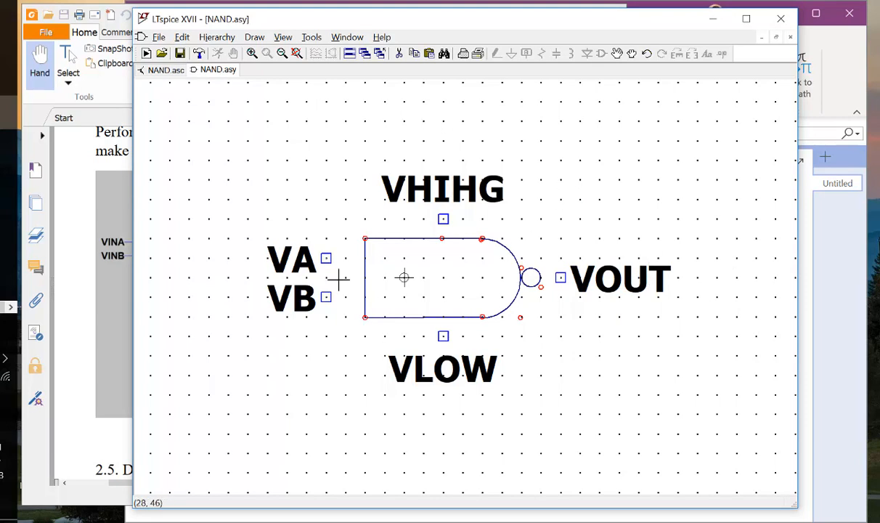
Draw a horizontal lead line about 32 units long from the VA pin to the gate body's straight vertical edge.
scroll(326, 255, down, 2)
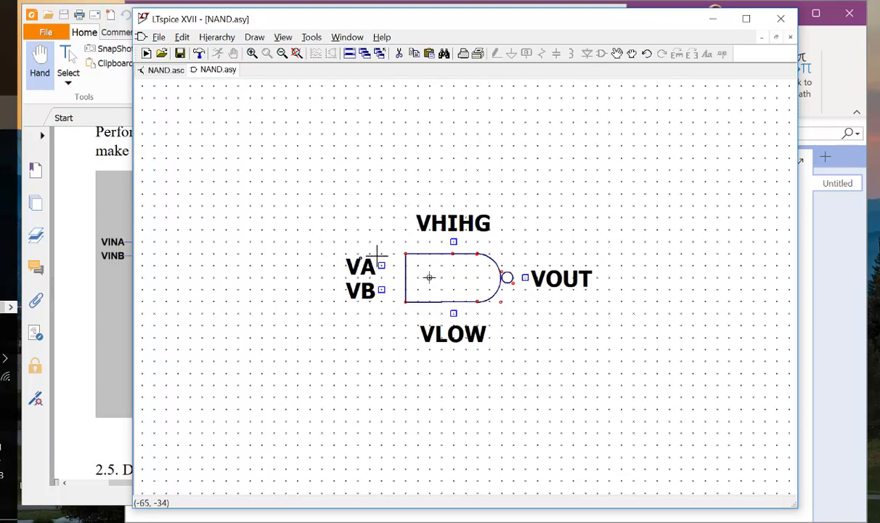
scroll(379, 248, up, 4)
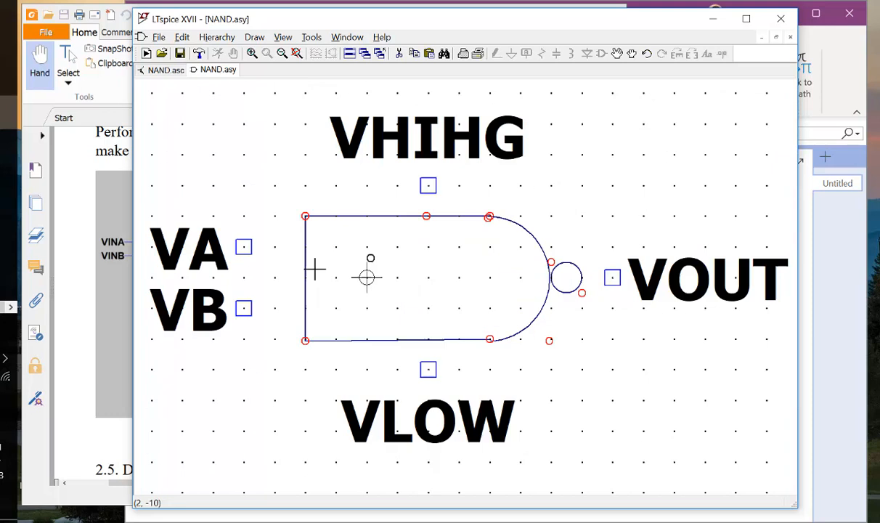
click(244, 246)
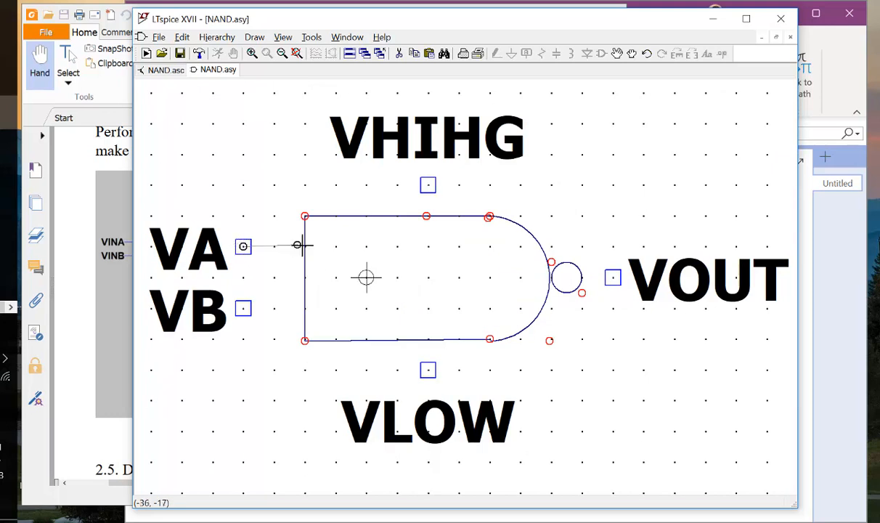
click(305, 246)
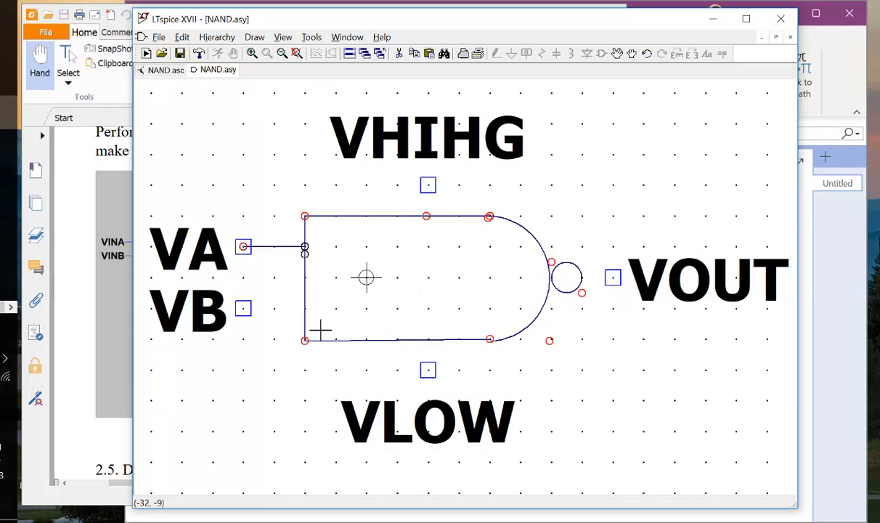
click(243, 308)
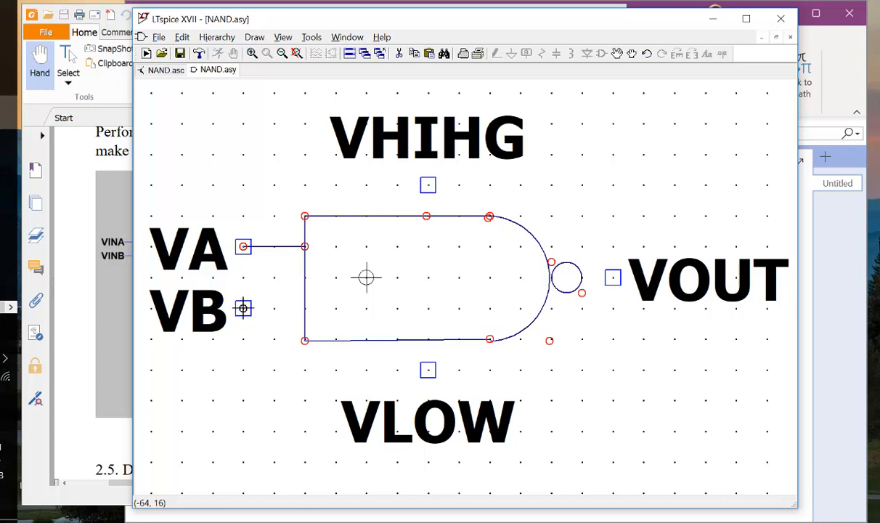
click(305, 307)
key(Escape)
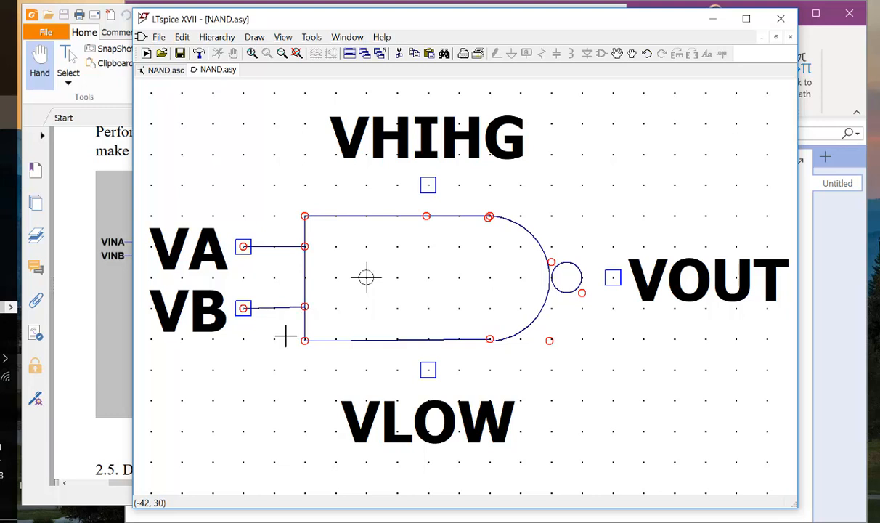
click(648, 54)
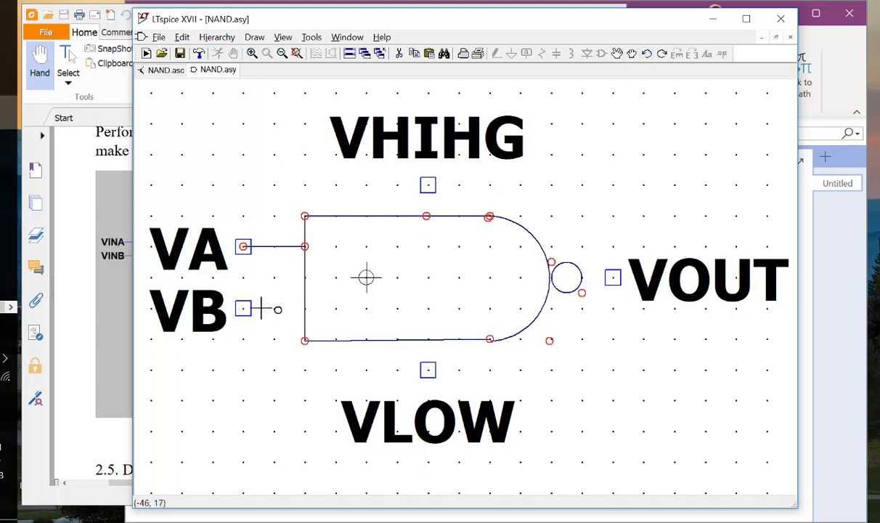
Draw a level lead line from the VB pin to the gate body, and a vertical one from the VHIHG pin to its upper line.
click(243, 308)
click(305, 308)
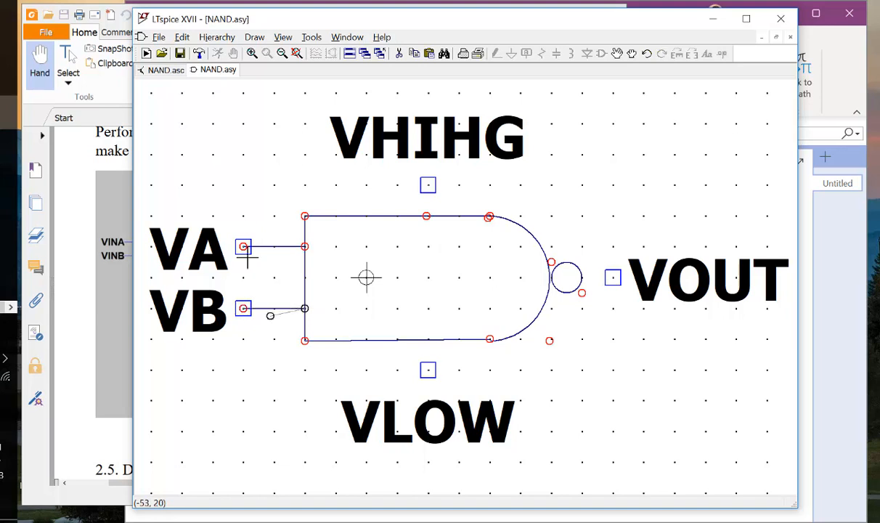
click(427, 216)
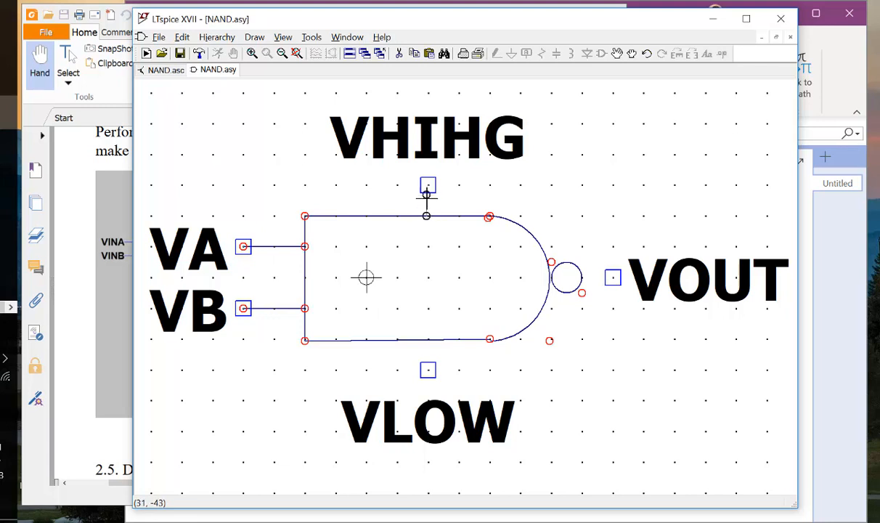
click(429, 184)
click(428, 215)
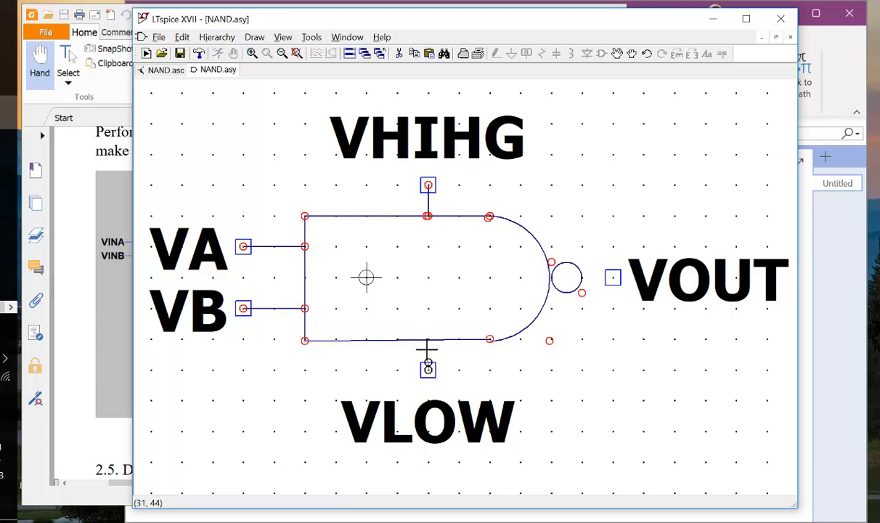
Draw lead lines connecting the VLOW pin to the gate body's lower line and the inversion circle to the VOUT pin.
click(428, 339)
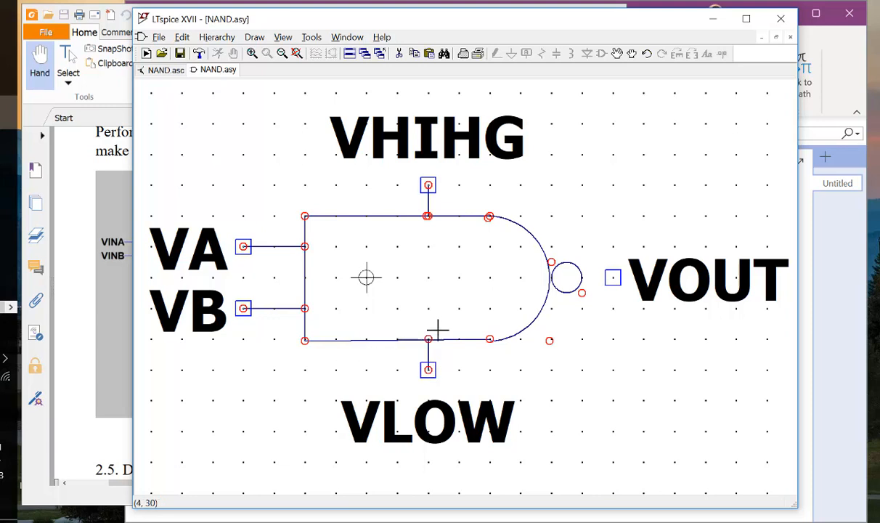
click(581, 277)
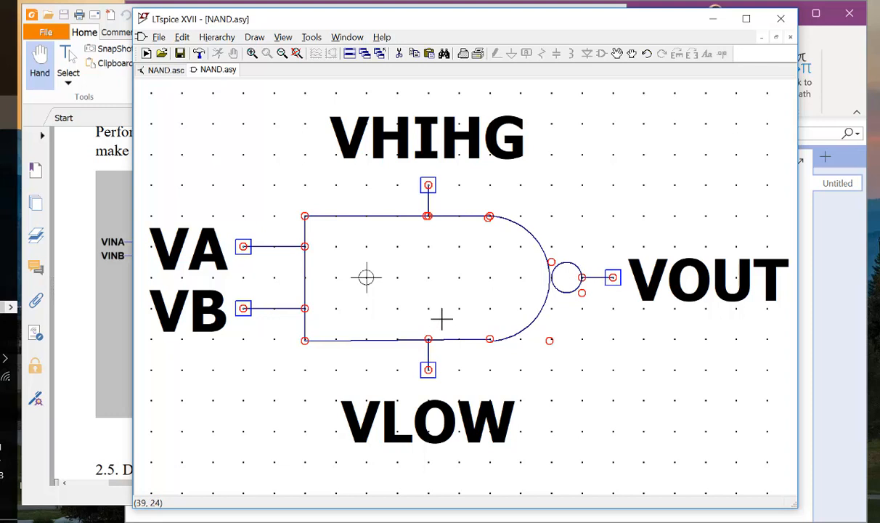
scroll(535, 296, up, 2)
scroll(519, 297, down, 3)
scroll(520, 297, down, 1)
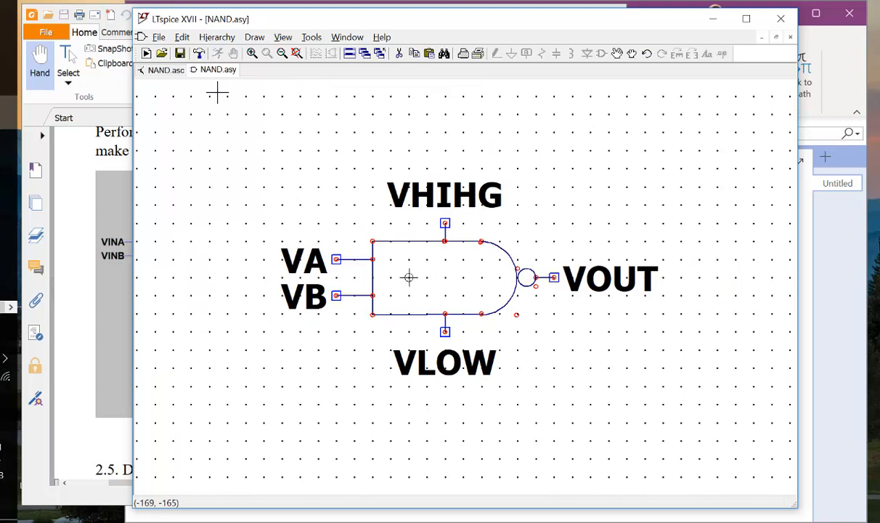
Compare the NAND schematic with its symbol, and create a new blank schematic.
click(161, 71)
click(220, 75)
click(161, 73)
click(211, 73)
click(146, 73)
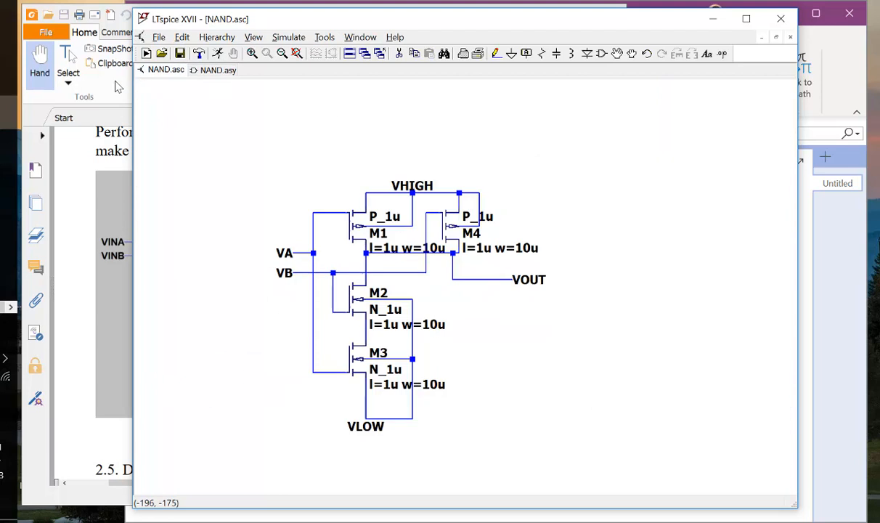
click(146, 54)
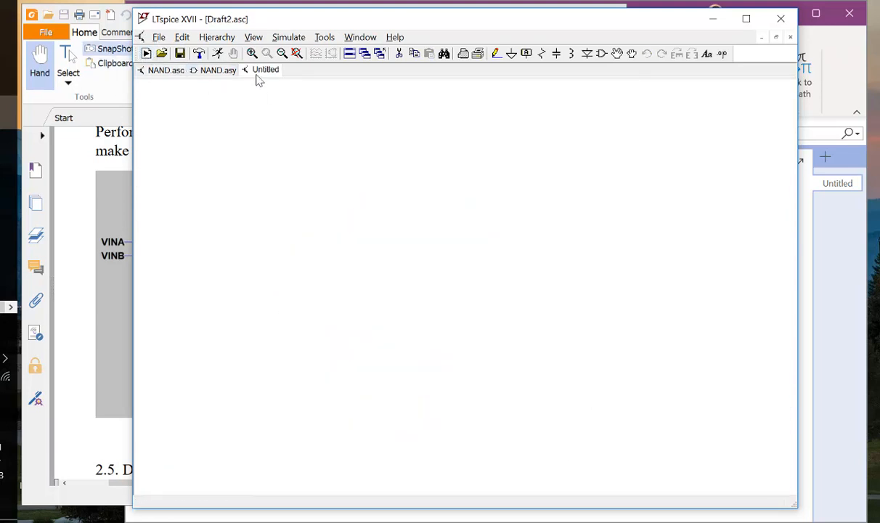
Place one instance of the custom NAND symbol from the Desktop directory in the new schematic.
key(F2)
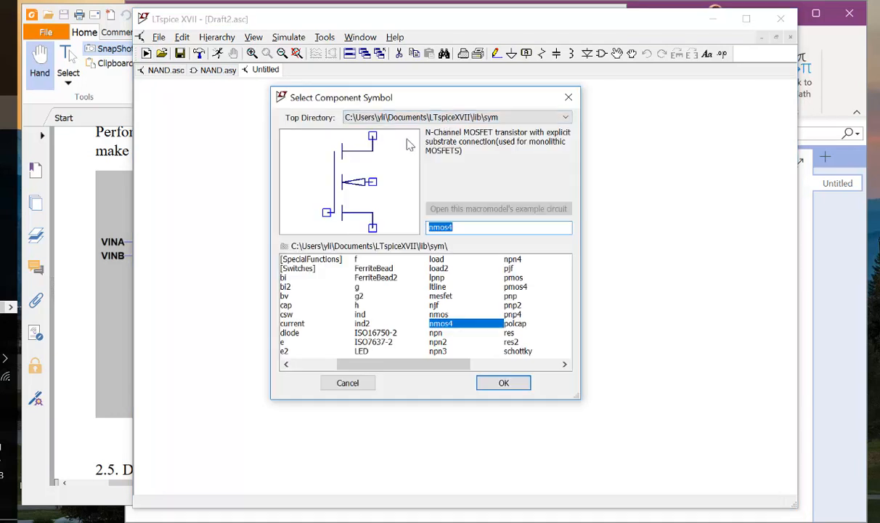
click(424, 117)
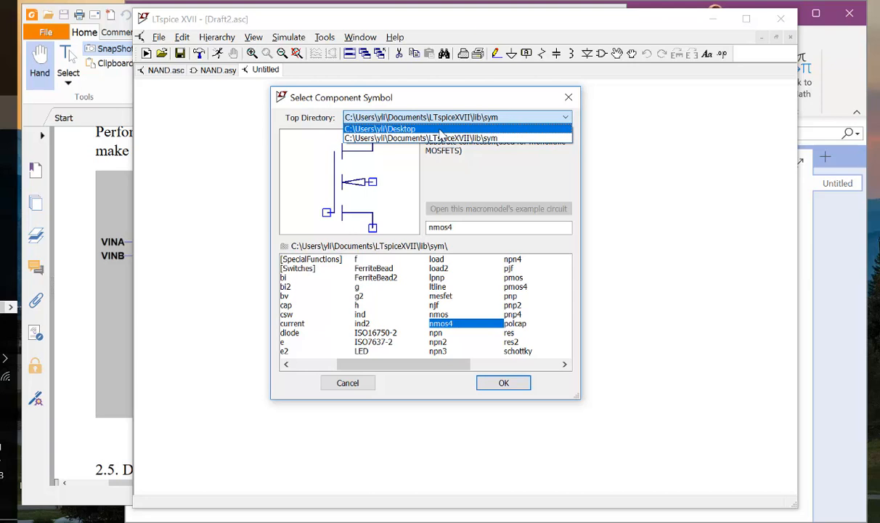
click(412, 131)
click(287, 261)
click(504, 383)
click(360, 254)
key(Escape)
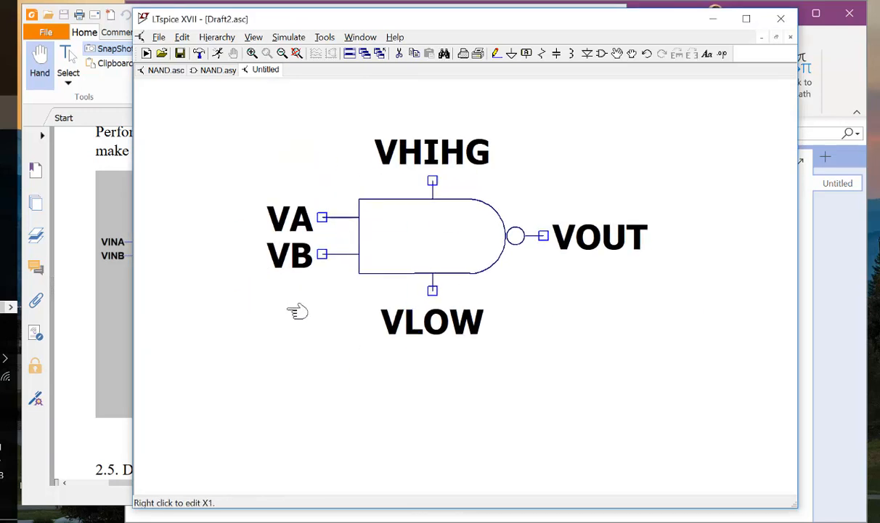
Place three voltage sources from the standard symbol library in a row above and to the left of the NAND gate.
scroll(285, 305, down, 2)
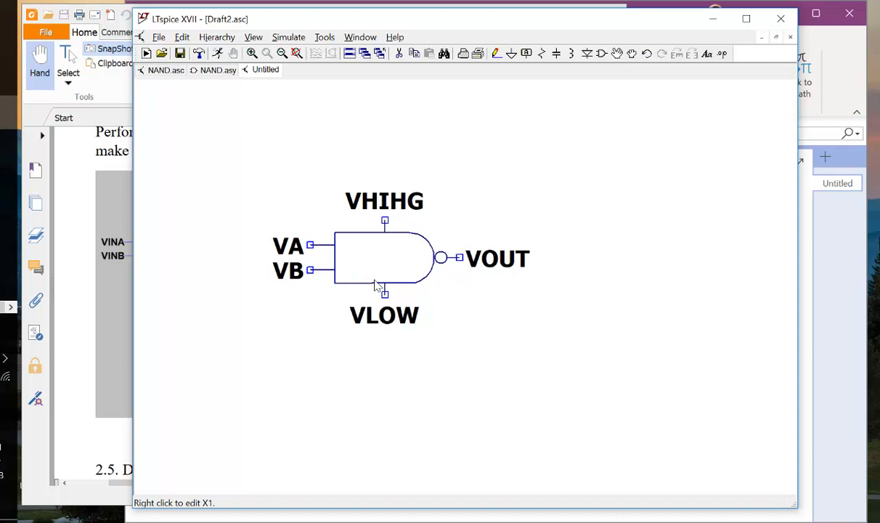
key(F2)
click(465, 120)
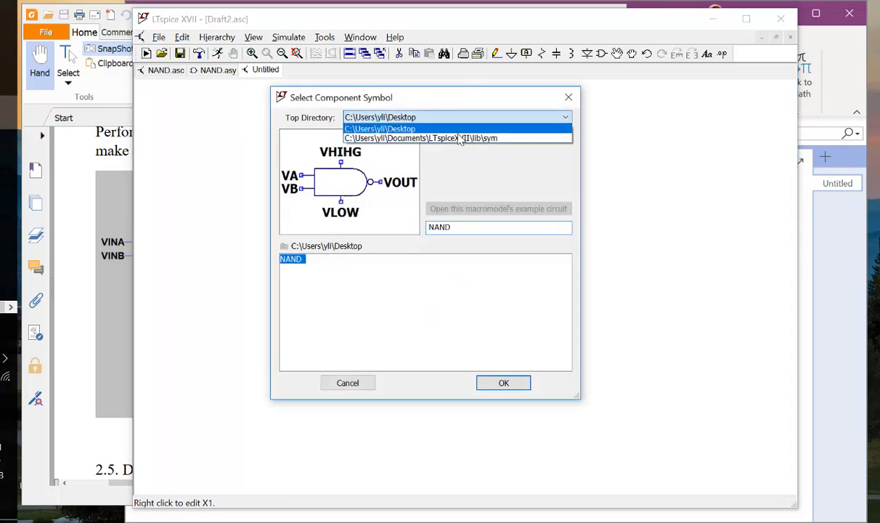
click(458, 136)
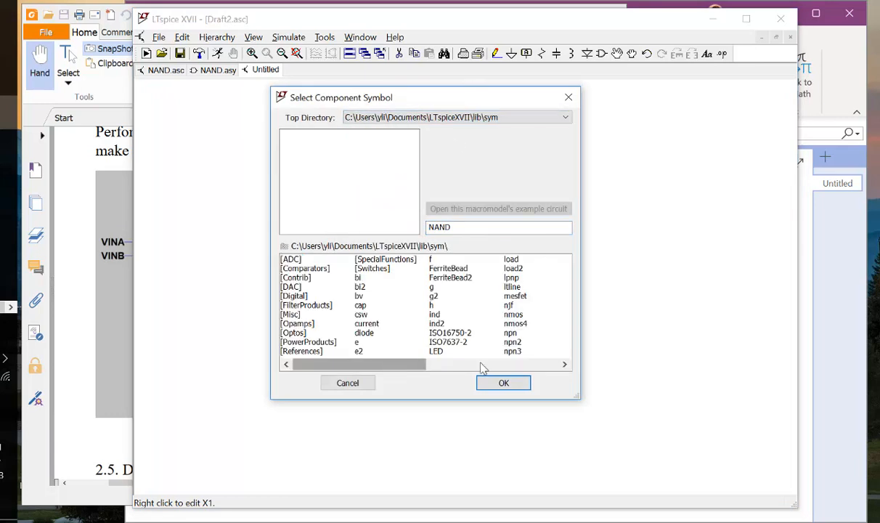
drag(393, 366, 526, 365)
click(452, 325)
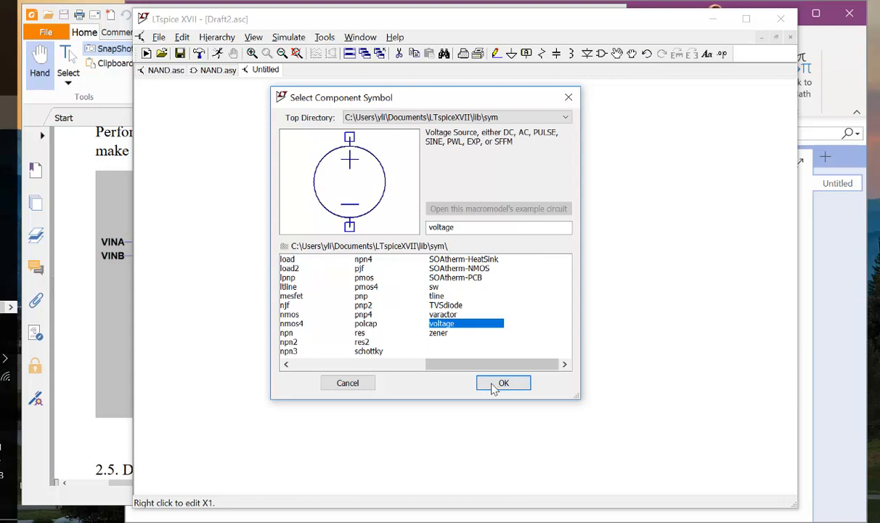
click(504, 382)
scroll(672, 200, down, 1)
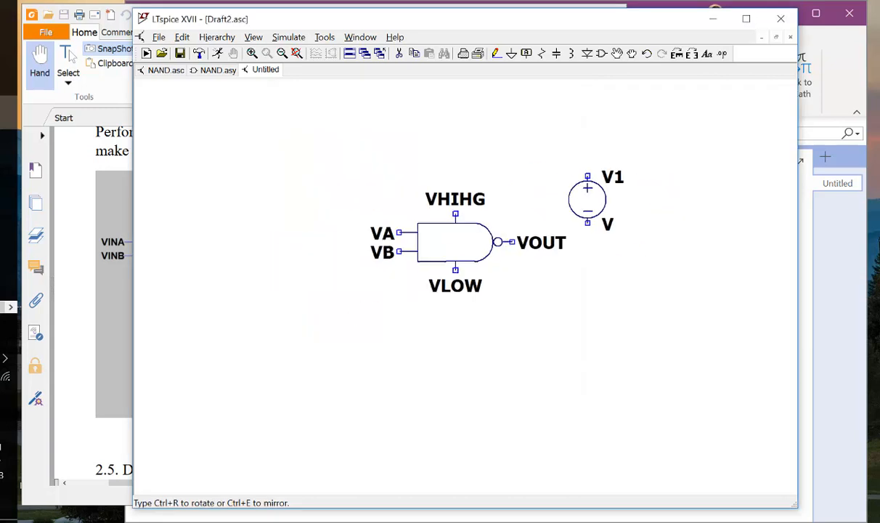
click(183, 173)
click(239, 172)
click(305, 172)
key(Escape)
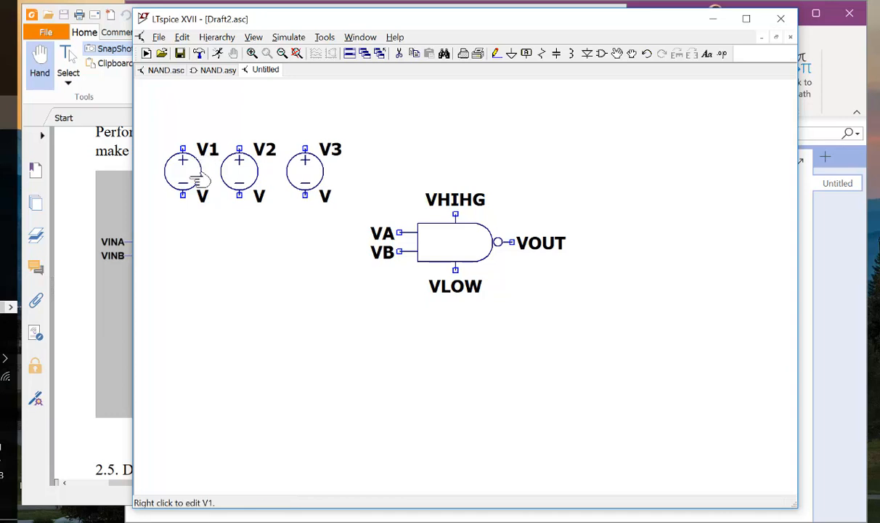
Ground the negative terminals of all three voltage sources, and set V1's DC value to 5 V.
click(511, 54)
click(183, 194)
click(240, 195)
click(305, 195)
right_click(261, 240)
right_click(198, 173)
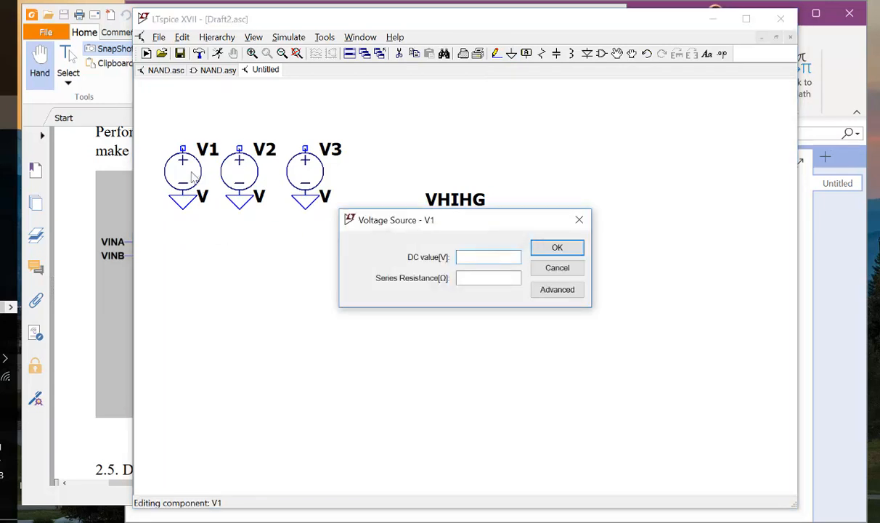
key(Return)
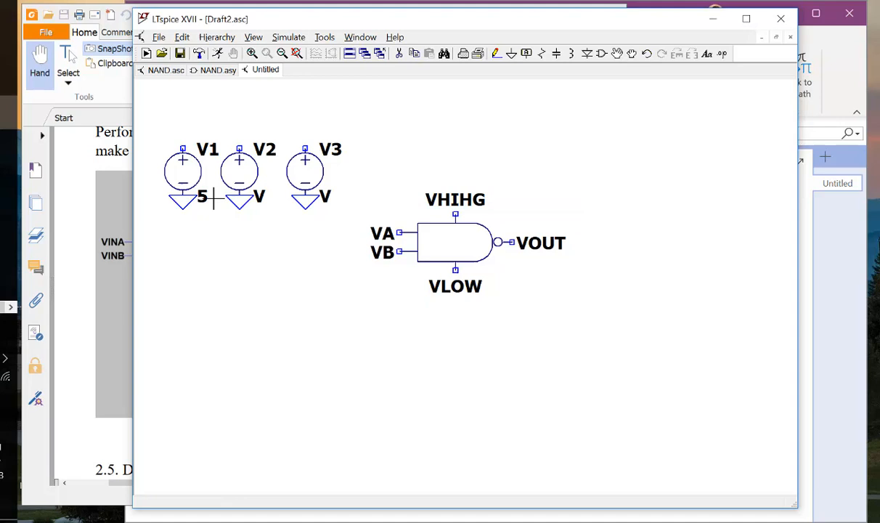
Configure V2 as a PULSE source: 0 V initial, 5 V on, 0 delay, 1p rise and fall, 10u on-time, 20u period.
right_click(255, 175)
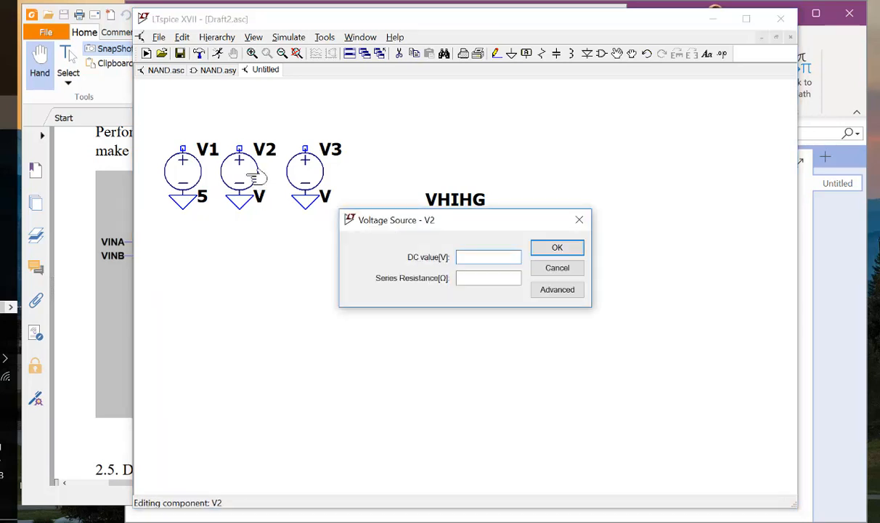
click(536, 290)
click(322, 143)
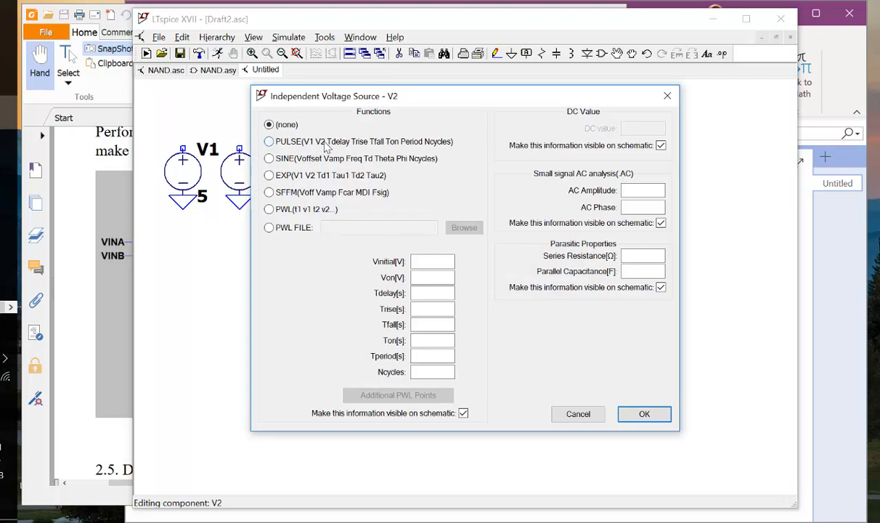
text(0)
click(429, 276)
click(429, 292)
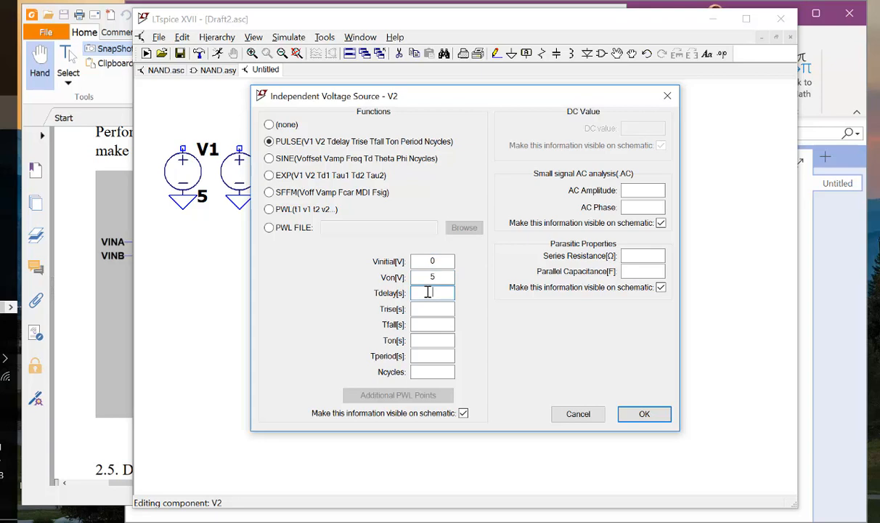
text(0)
click(434, 307)
text(1p1p)
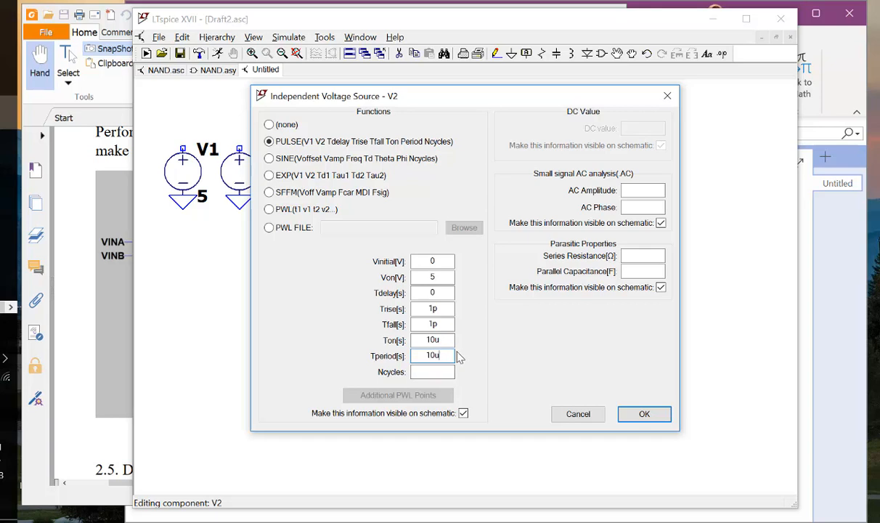
text(2)
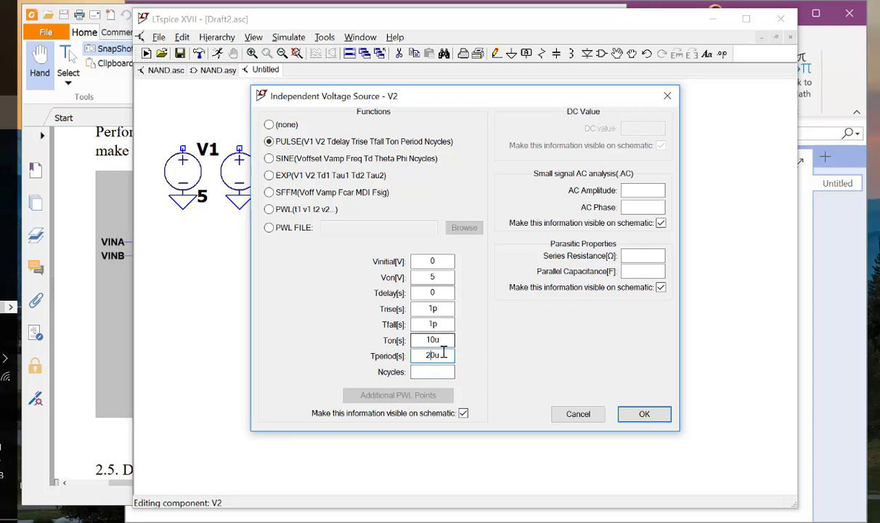
click(641, 415)
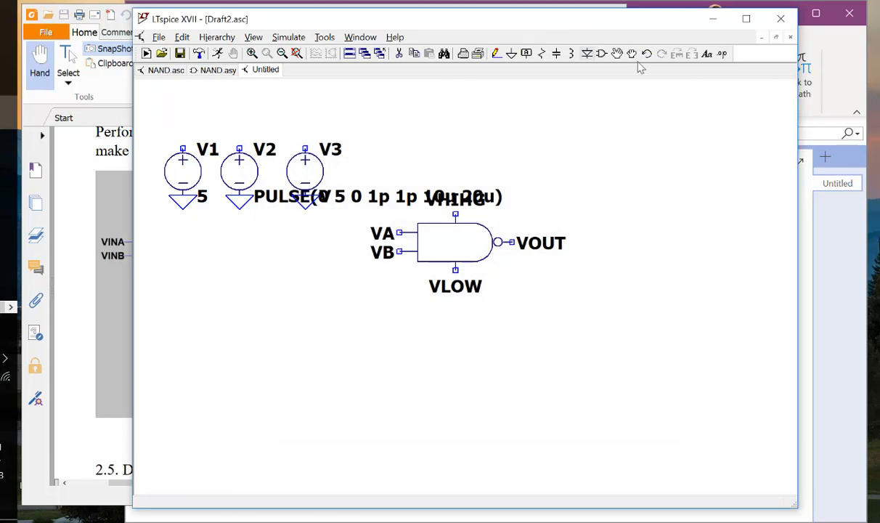
Move V2's pulse text below the row of sources, and shift the NAND gate lower to clear it.
drag(387, 200, 280, 222)
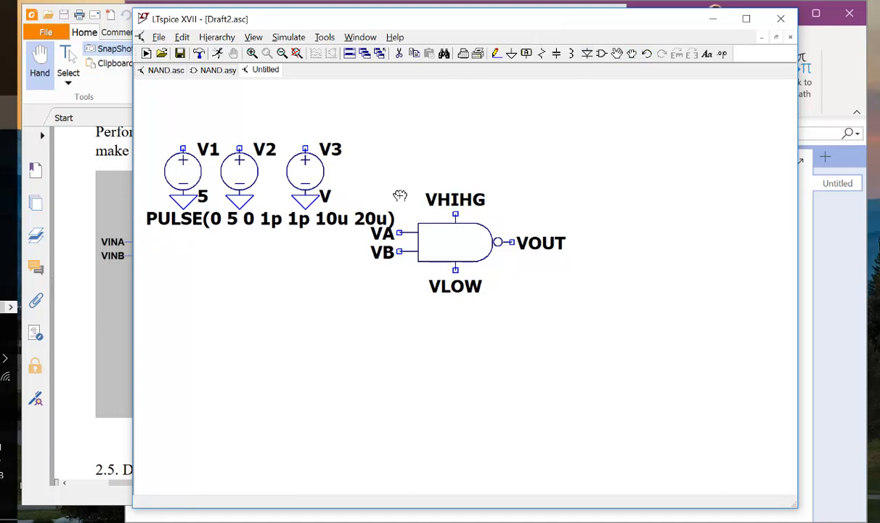
drag(350, 168, 565, 297)
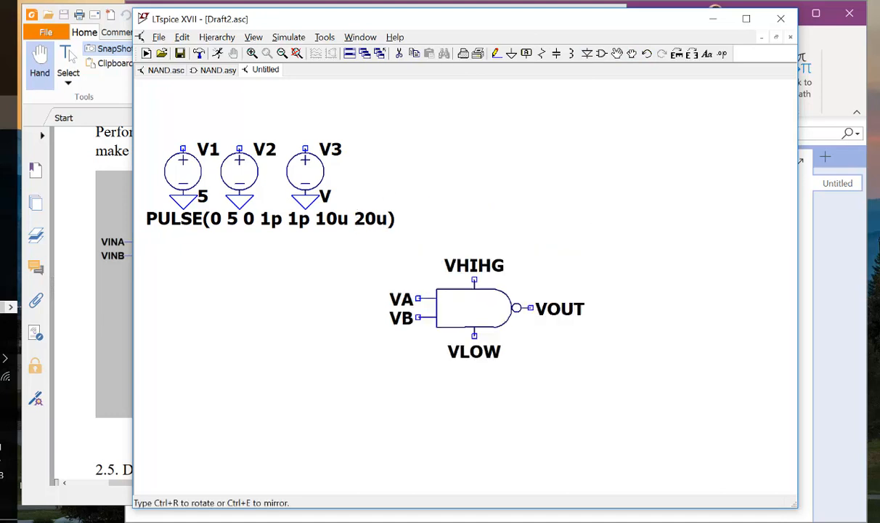
click(468, 315)
drag(273, 223, 289, 245)
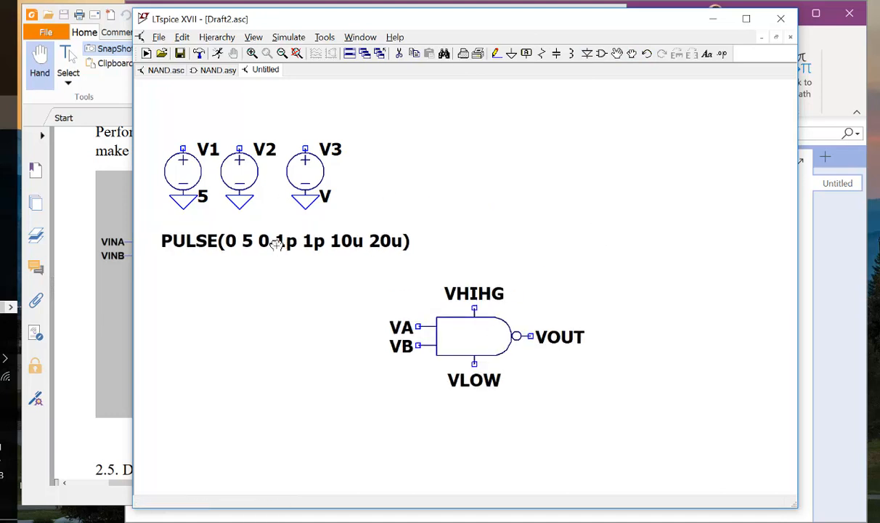
Copy V2's pulse definition into V3's value and change its delay, giving PULSE(0 5 5u 1p 1p 10u 20u).
right_click(264, 244)
key(ctrl+c)
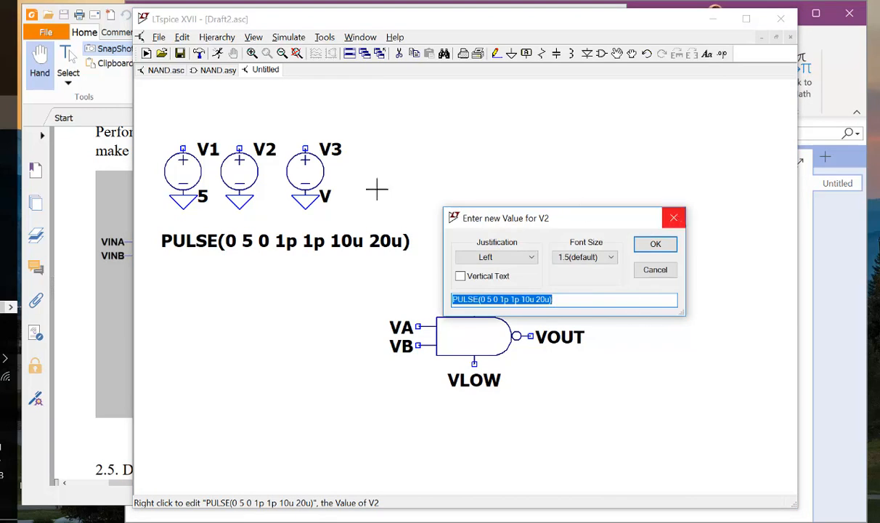
click(674, 218)
right_click(325, 195)
key(ctrl+v)
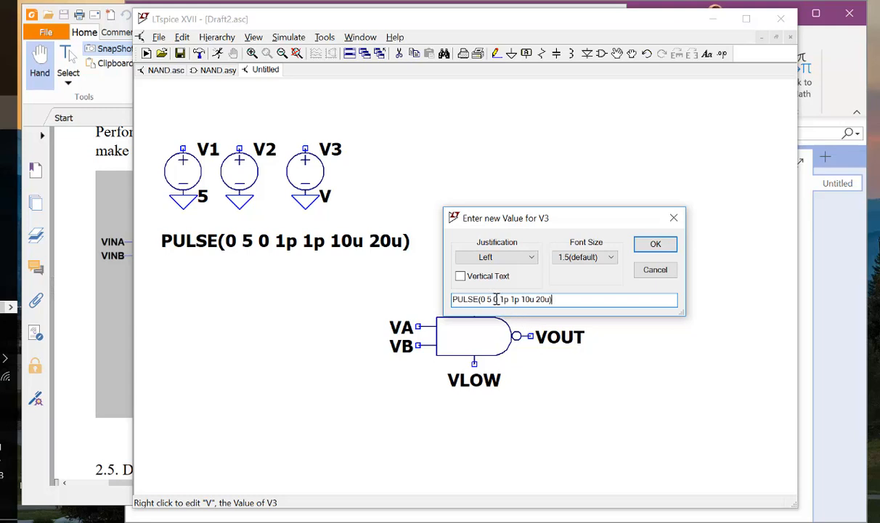
key(Delete)
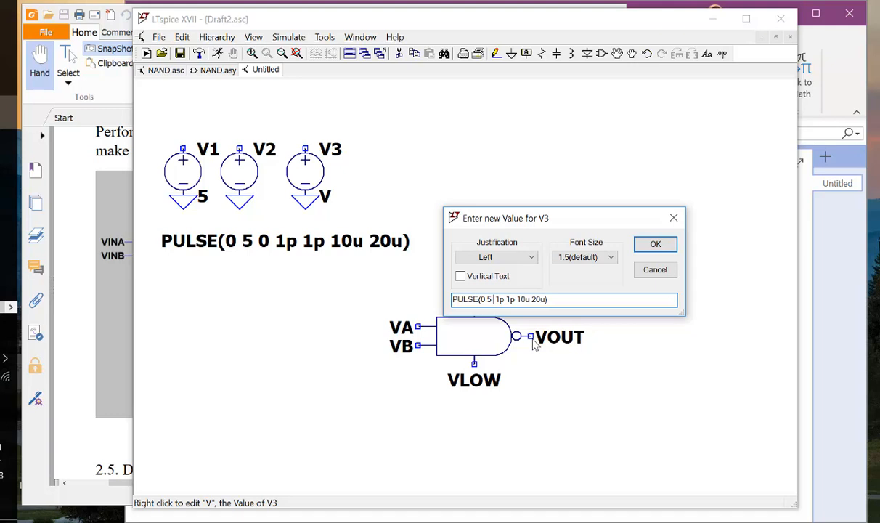
text(5u)
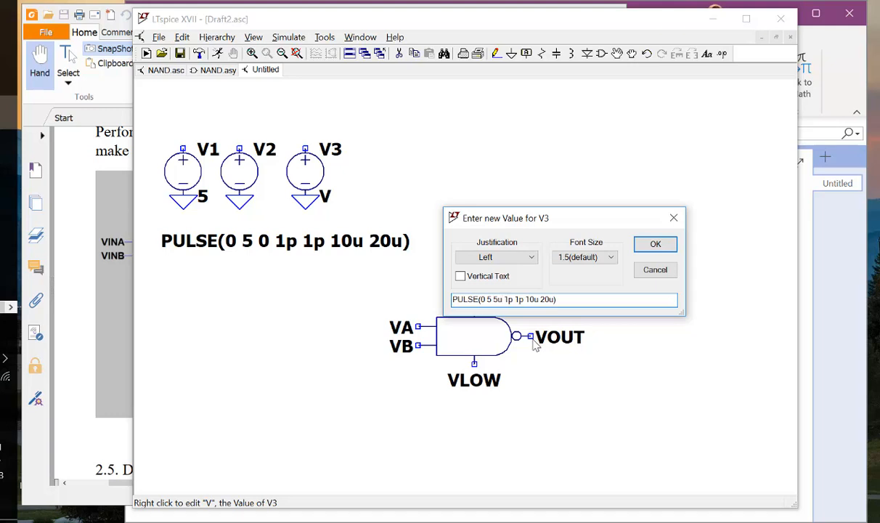
key(Return)
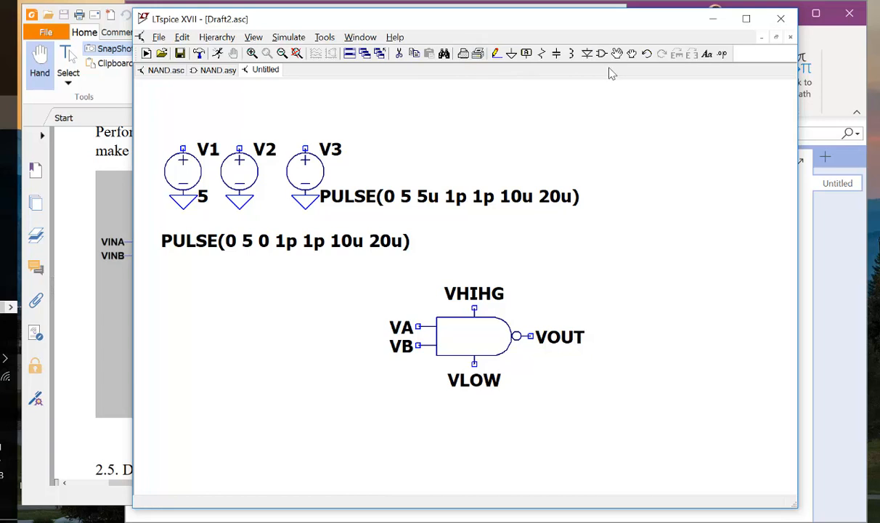
Label the positive terminal of V2 as net VA and that of V3 as net VB, with both labels rotated vertically.
click(527, 53)
text(VA)
key(Return)
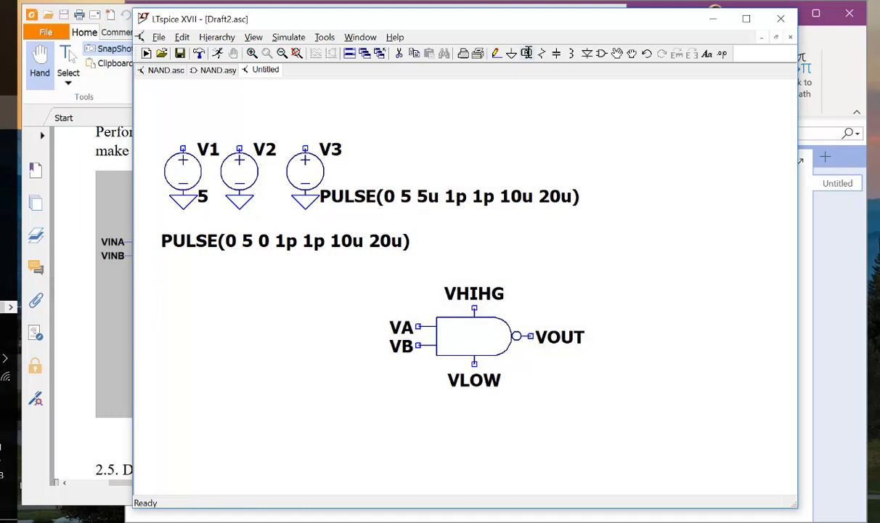
key(ctrl+r)
click(239, 138)
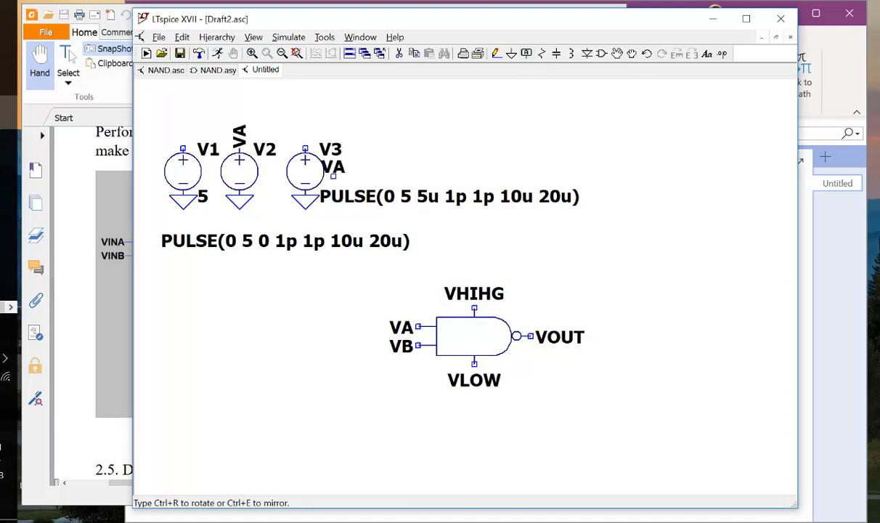
key(ctrl+r)
click(305, 138)
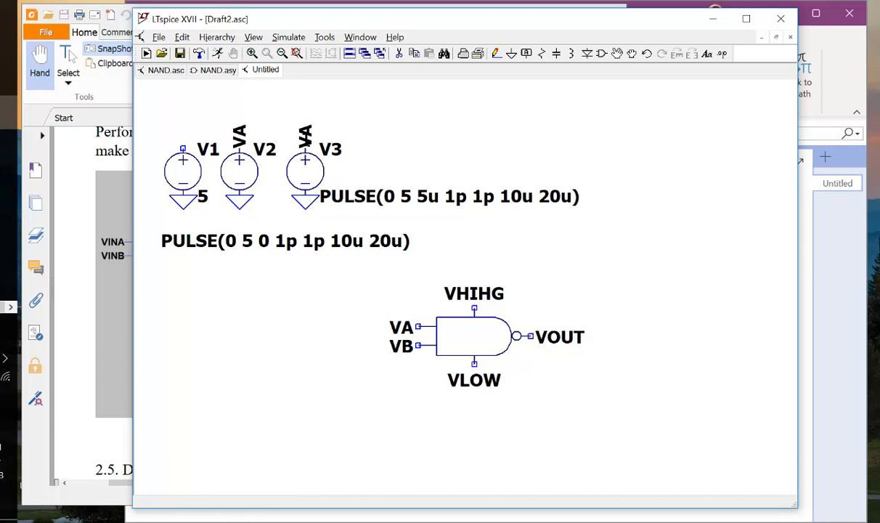
right_click(311, 141)
text(VB)
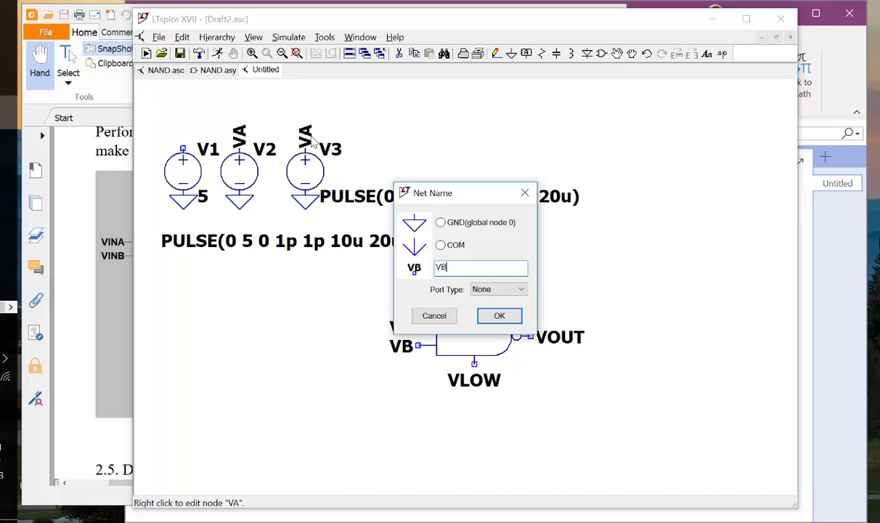
key(Return)
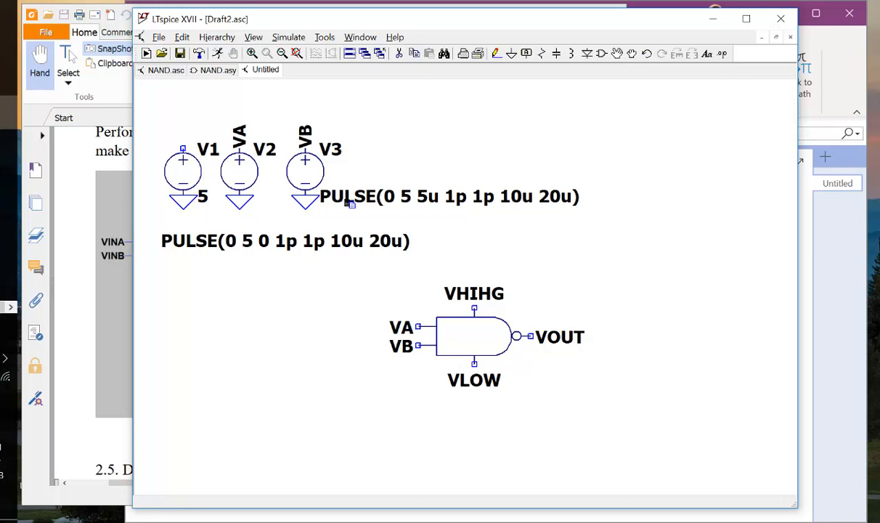
Duplicate the VA and VB net labels onto the matching NAND input pins, rotated to read horizontally.
click(240, 138)
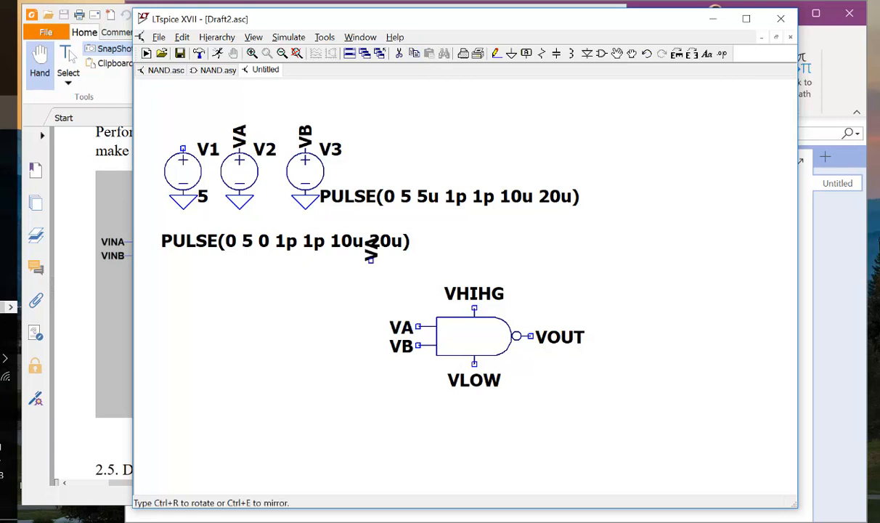
key(ctrl+r)
click(418, 314)
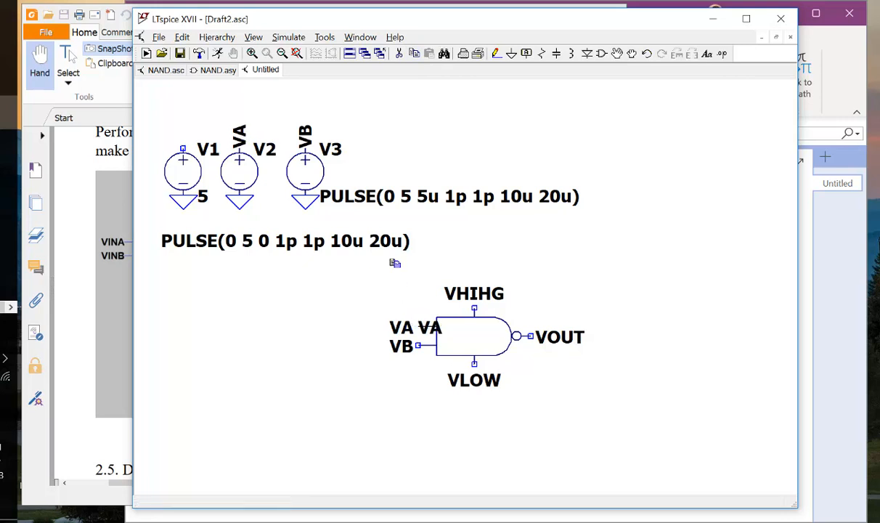
click(307, 134)
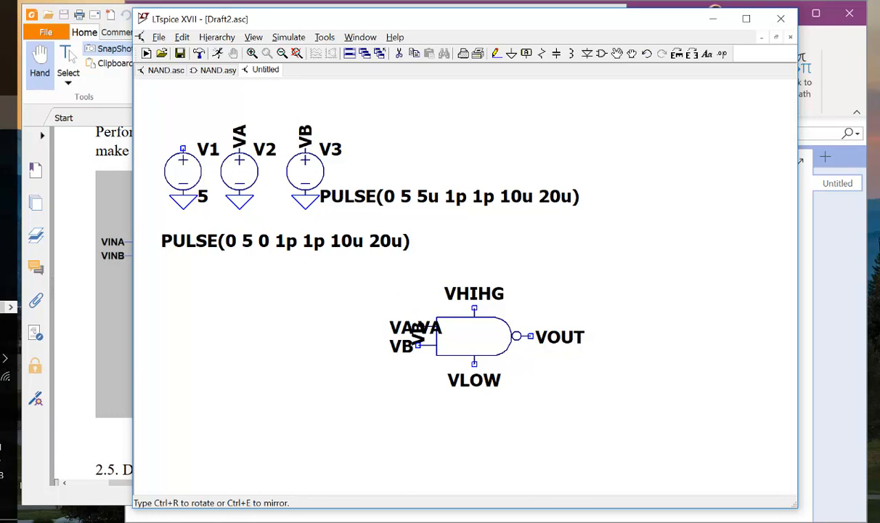
key(ctrl+r)
click(404, 323)
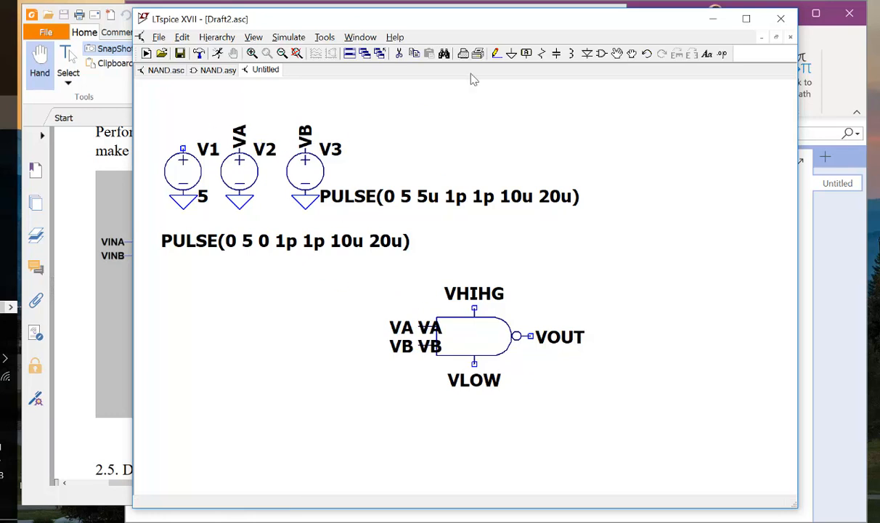
Attach a VDD net label to V1's positive terminal and to the NAND gate's VHIHG pin.
click(528, 56)
text(VDD)
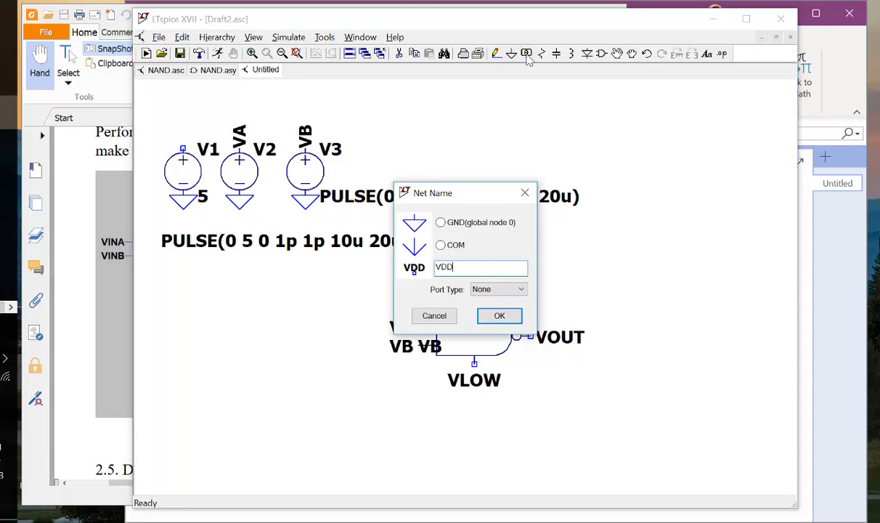
key(Return)
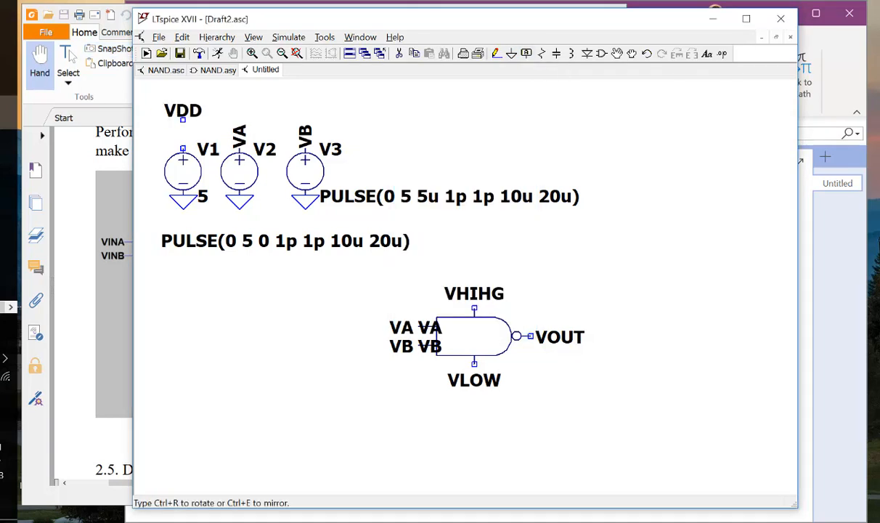
click(183, 148)
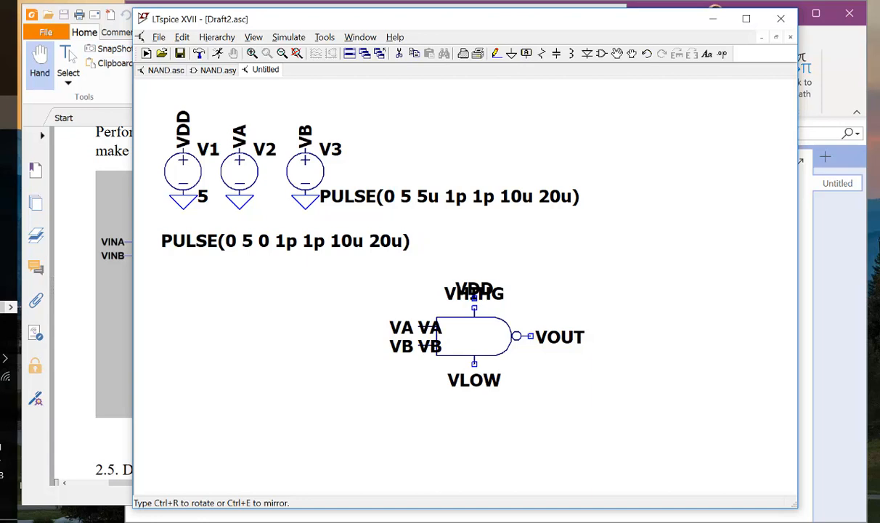
click(474, 308)
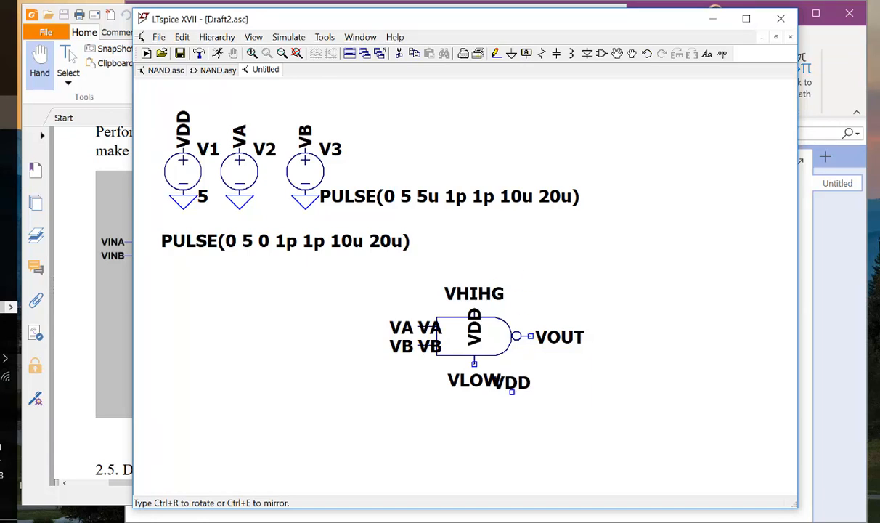
key(Escape)
Ground the NAND gate's VLOW pin and attach a VOUT net label to its output pin.
click(511, 54)
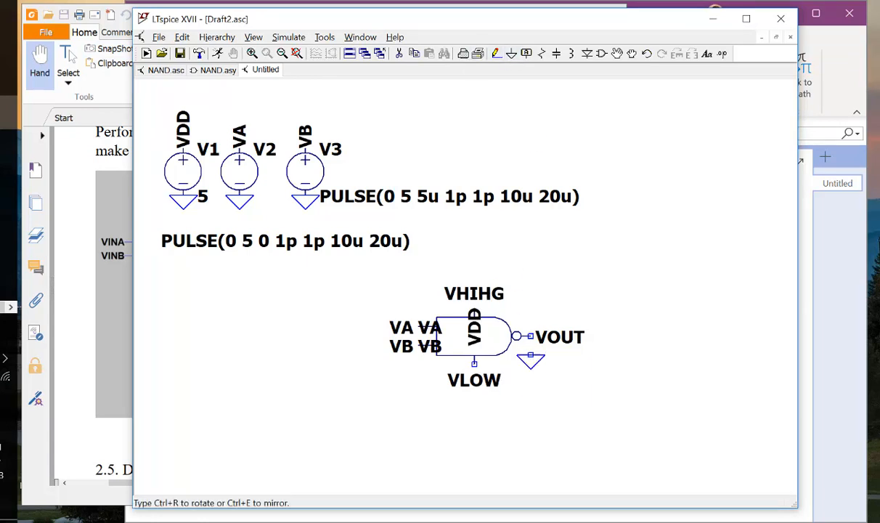
click(474, 358)
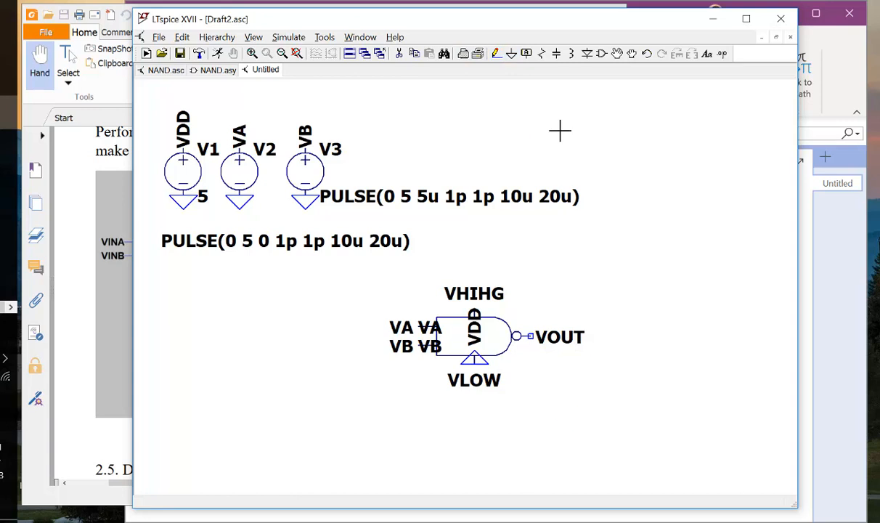
click(525, 55)
text(VOUT)
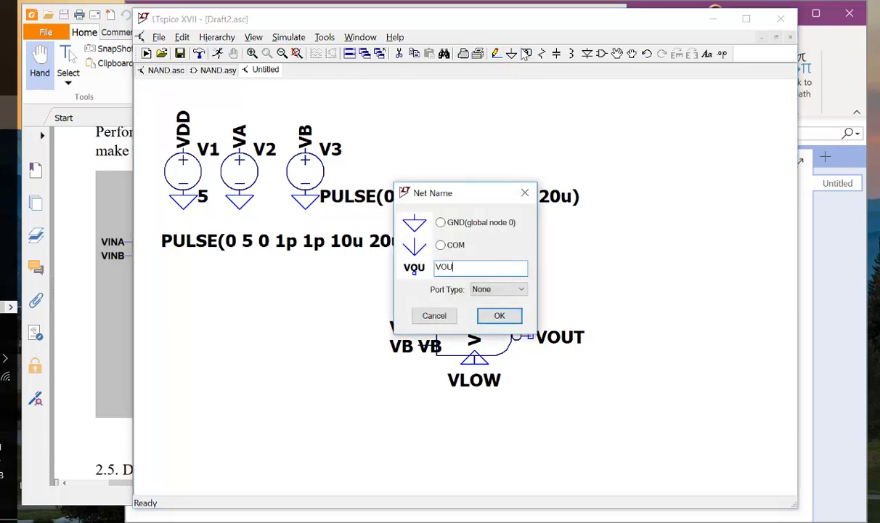
key(Return)
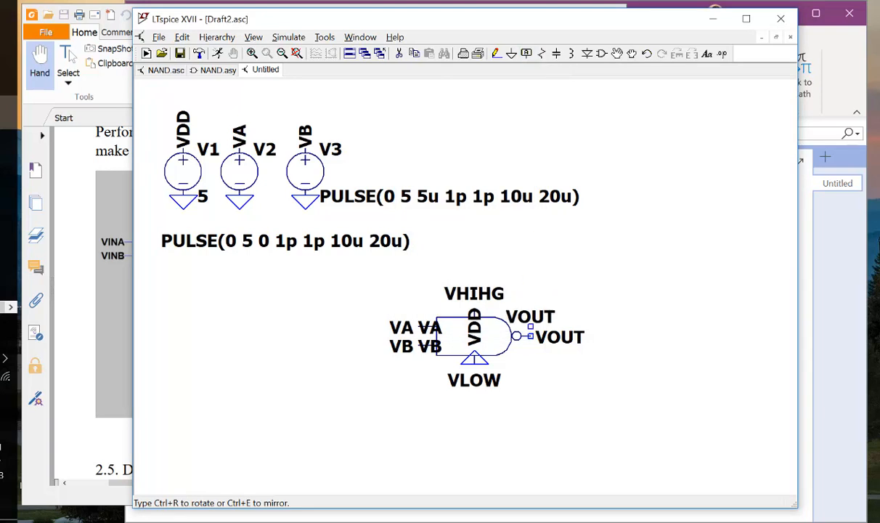
click(528, 336)
Pull the VDD label above the NAND gate and the VA and VB labels out to its left, stretching connecting wires.
click(632, 54)
click(474, 320)
click(476, 247)
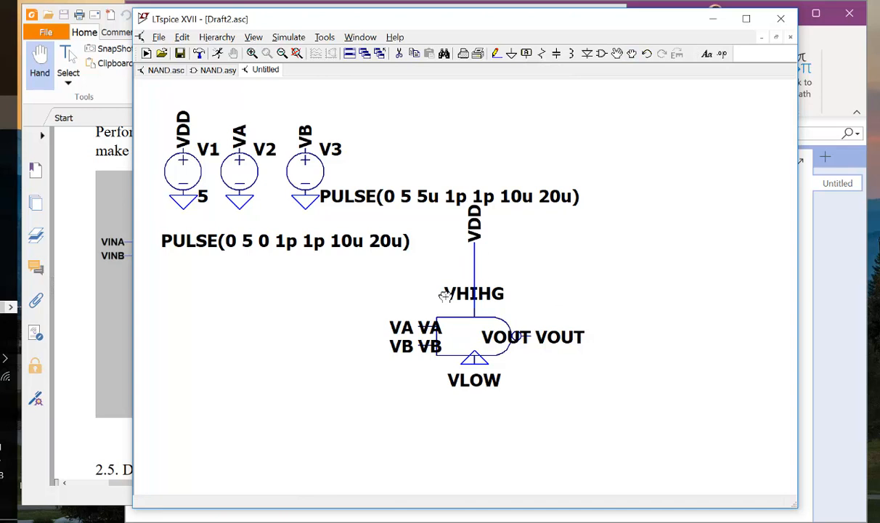
click(414, 323)
click(327, 325)
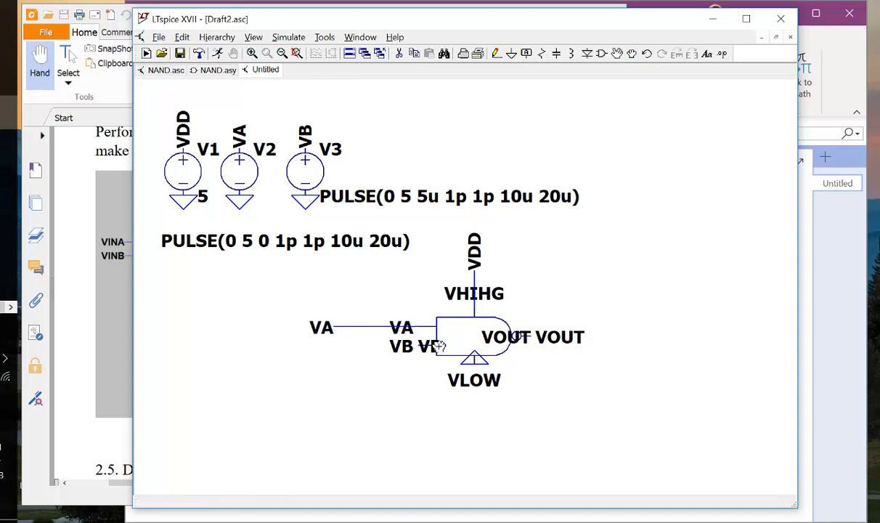
click(428, 347)
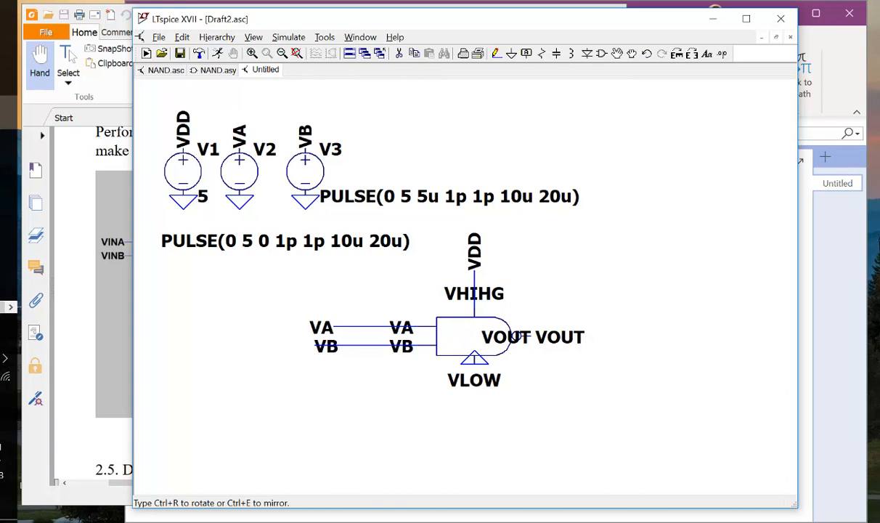
click(305, 346)
Pull the ground symbol below the VLOW pin and the VOUT label out past the gate's output, keeping both wired.
click(474, 360)
click(475, 406)
click(519, 336)
click(632, 337)
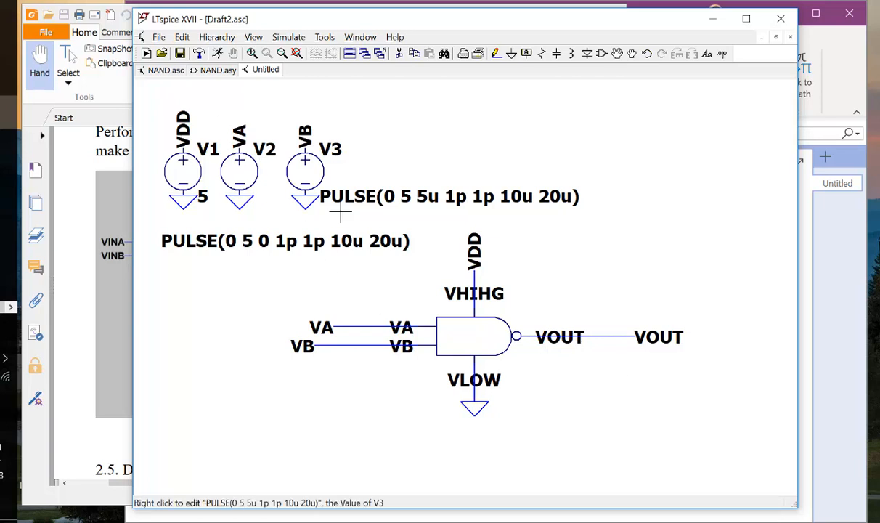
Add a SPICE directive reading ".tran 100u" and ".include model.txt" below the NAND gate.
click(722, 54)
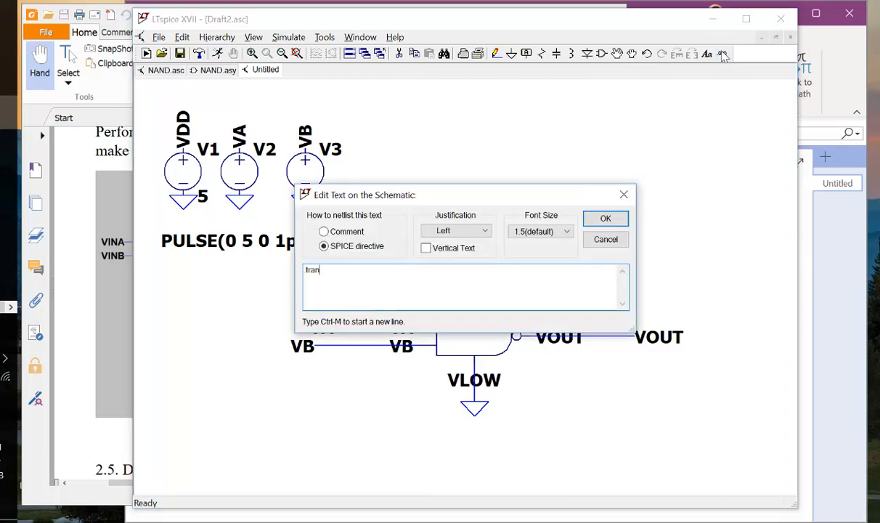
text(.tran)
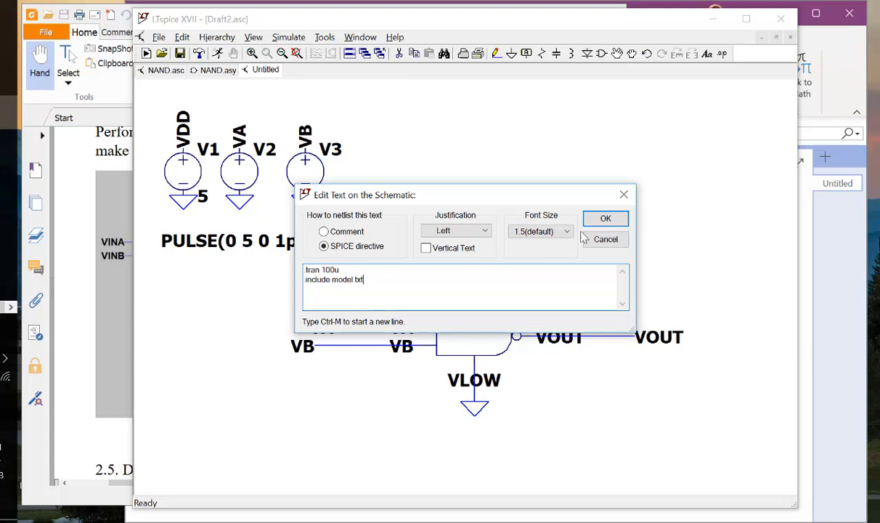
click(606, 219)
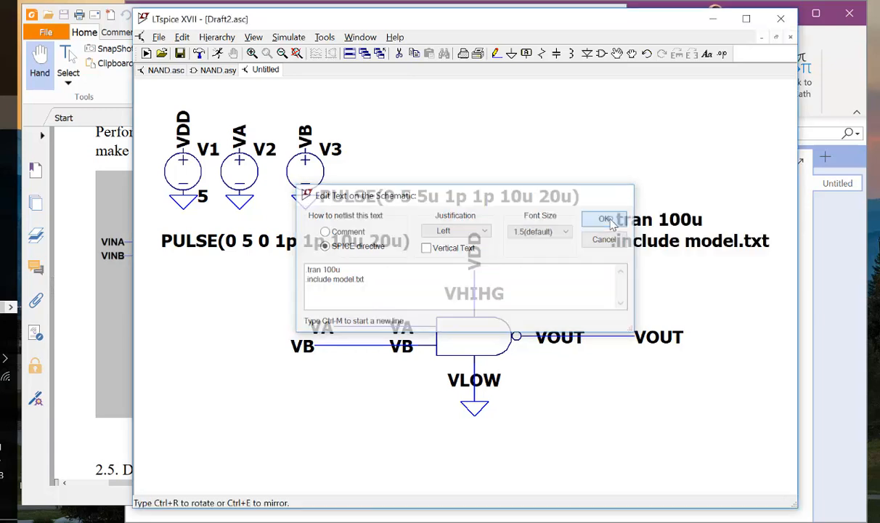
click(345, 420)
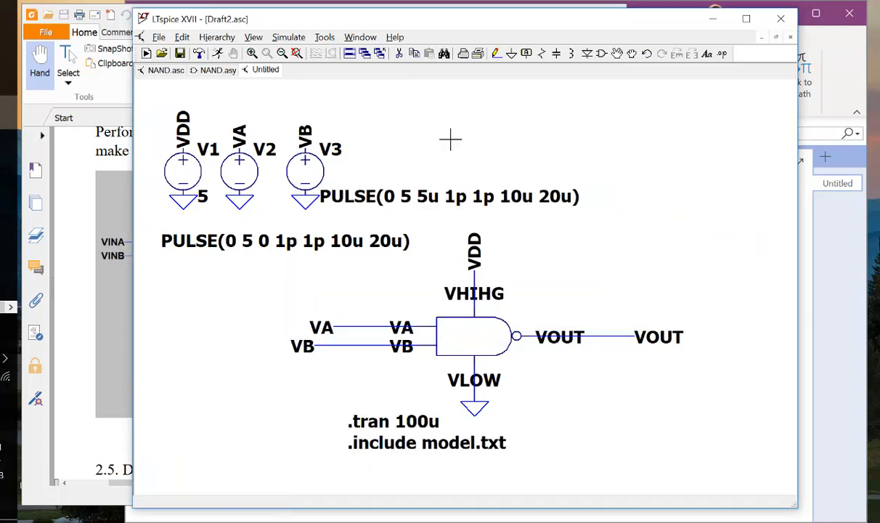
Uncover the desktop to check the model file's name, move models.txt beside NAND.asc and return to the Draft2 schematic.
click(714, 18)
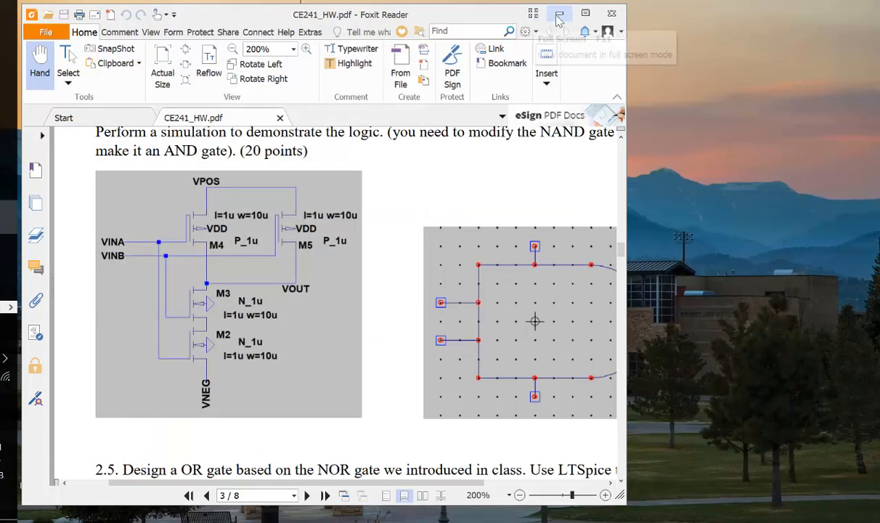
click(559, 13)
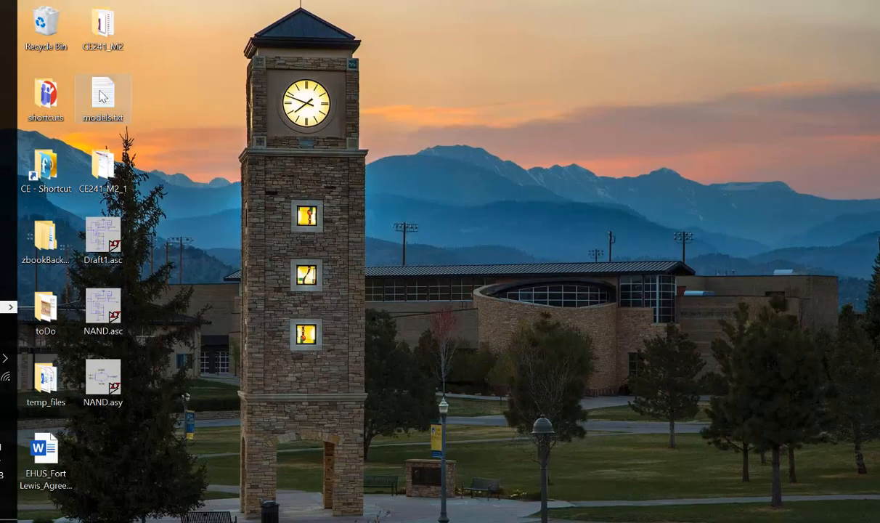
drag(176, 266, 174, 320)
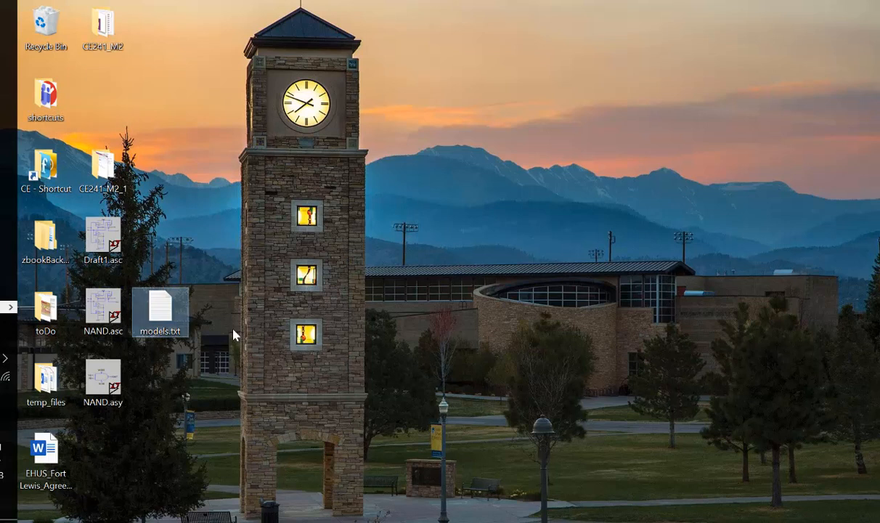
drag(240, 210, 104, 445)
click(388, 327)
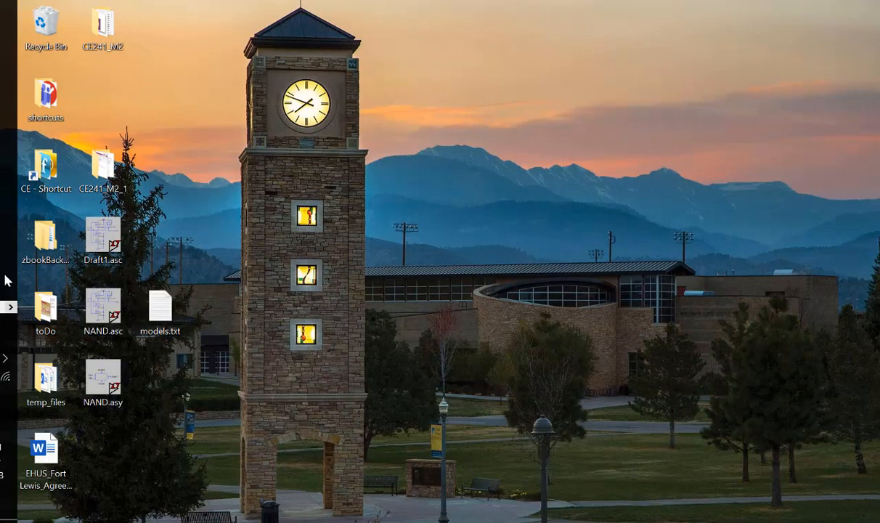
click(8, 106)
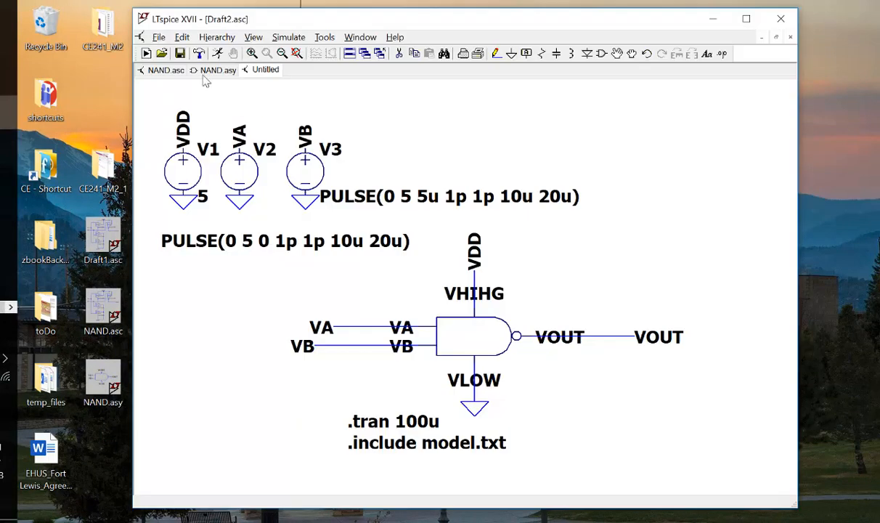
Try to run the transient simulation and open the NAND gate's underlying schematic to inspect its port names.
click(215, 55)
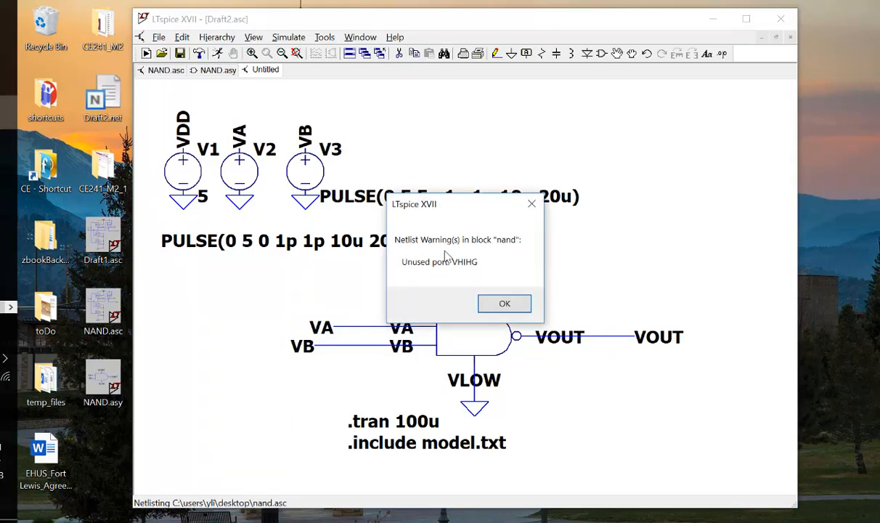
click(509, 308)
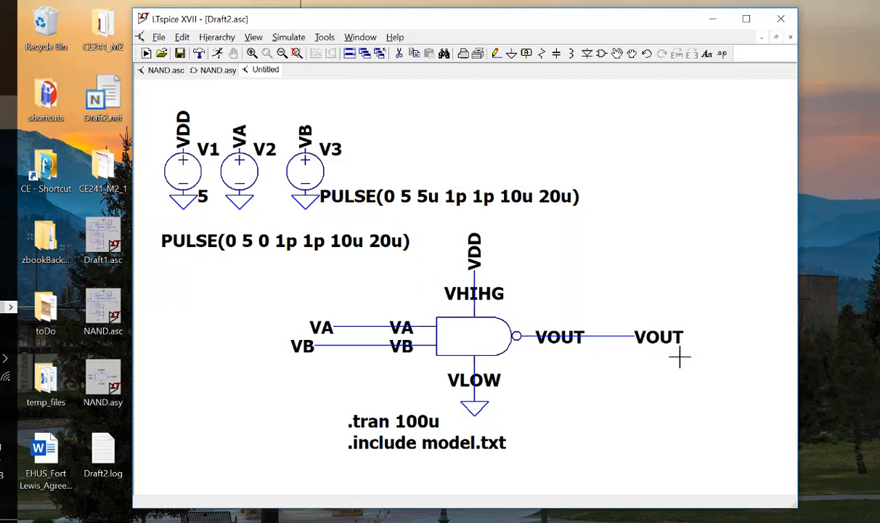
right_click(494, 331)
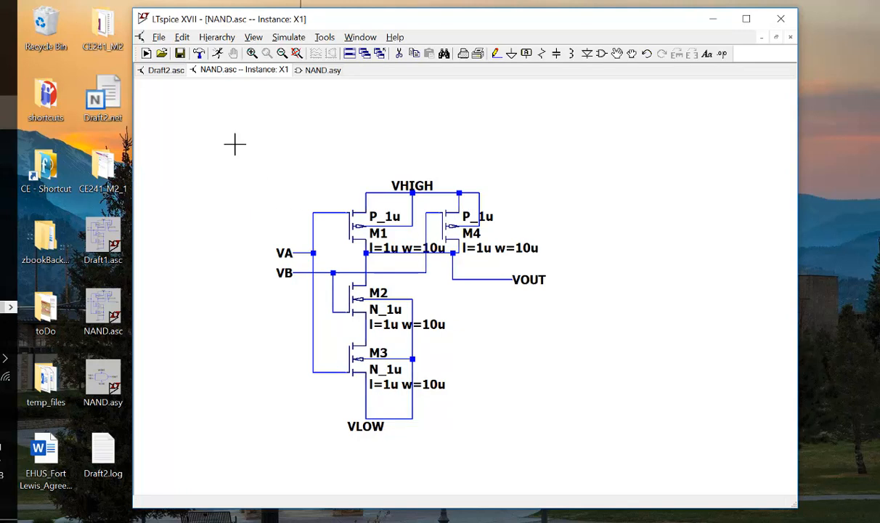
Move the LTspice window aside to uncover models.txt and correct the Draft2 include directive to ".include models.txt".
click(165, 70)
drag(304, 24, 388, 24)
double_click(160, 308)
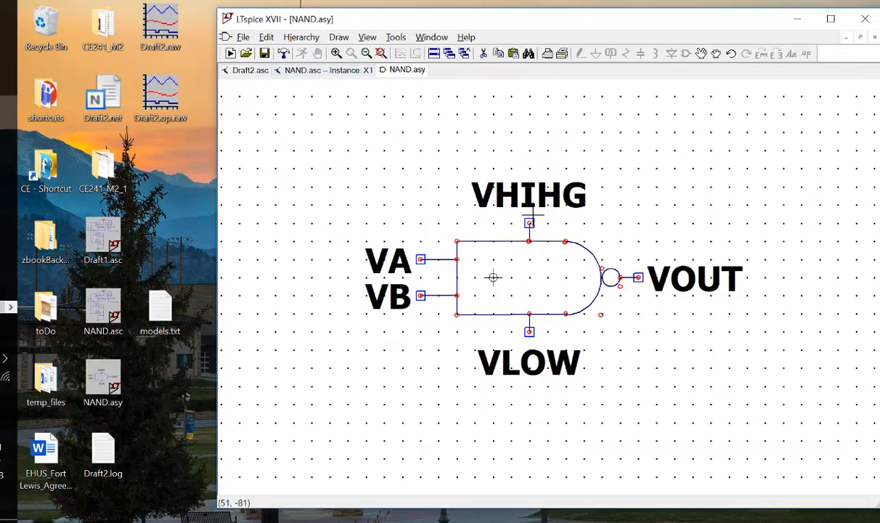
Rename the NAND symbol's upper supply pin to VHIGH.
right_click(532, 230)
click(528, 191)
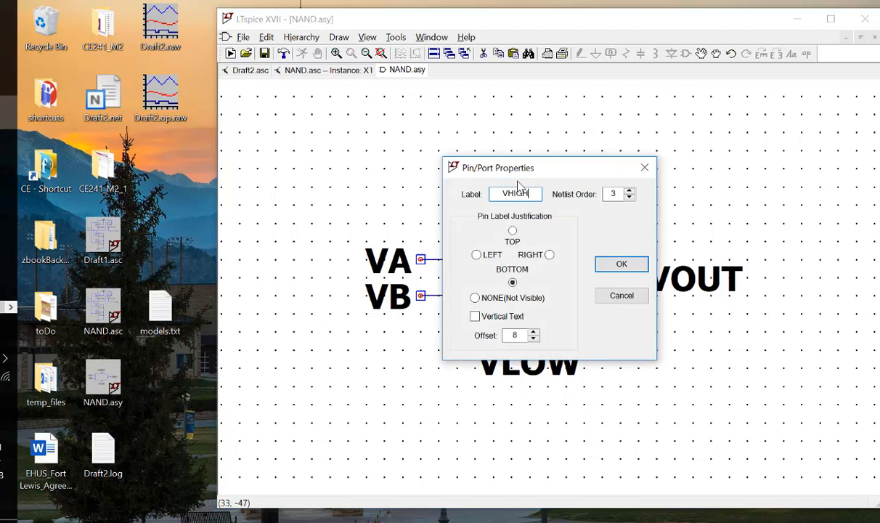
key(Return)
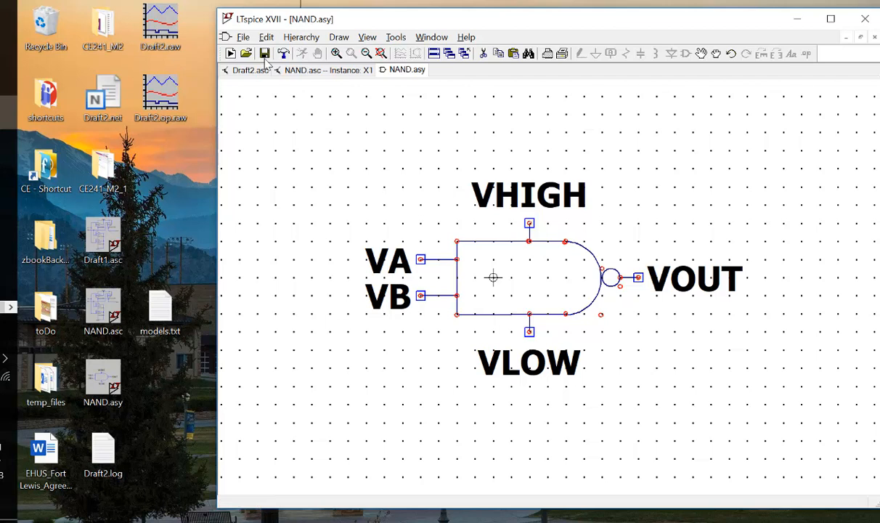
Rerun the simulation from Draft2.asc and close the NAND.asy and NAND.asc windows.
click(314, 71)
click(237, 72)
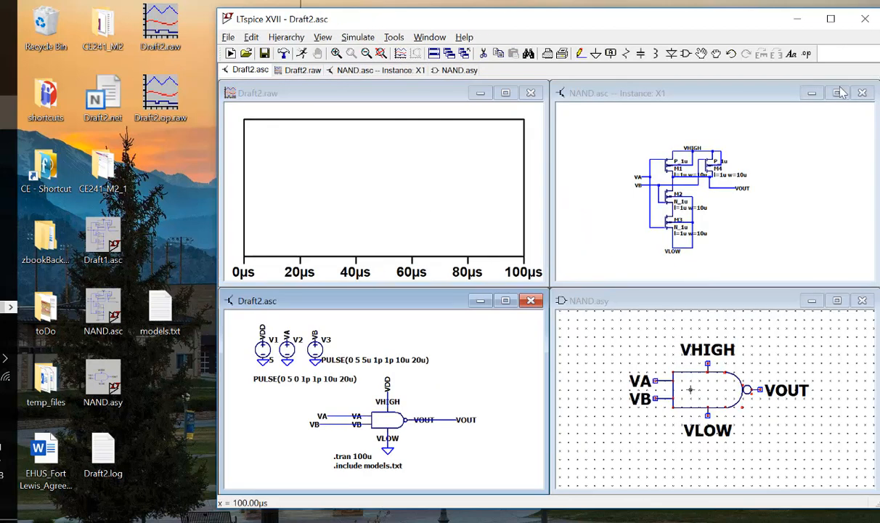
click(862, 300)
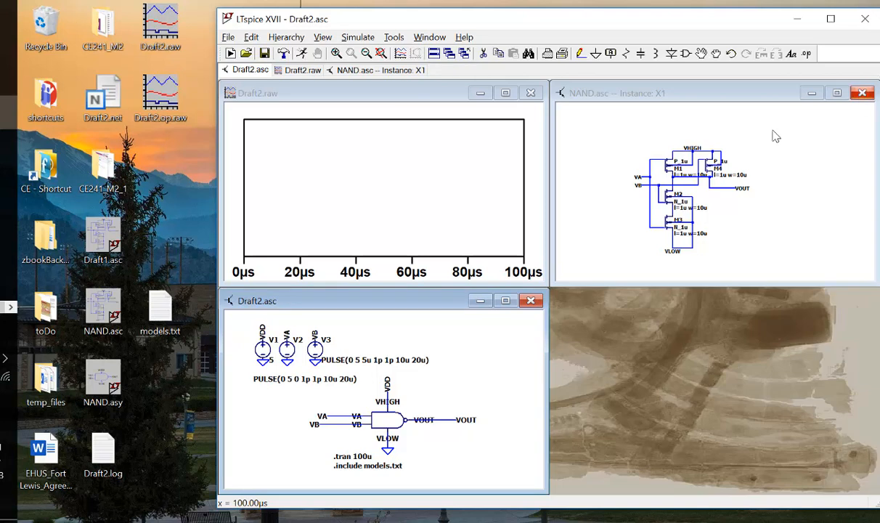
click(862, 93)
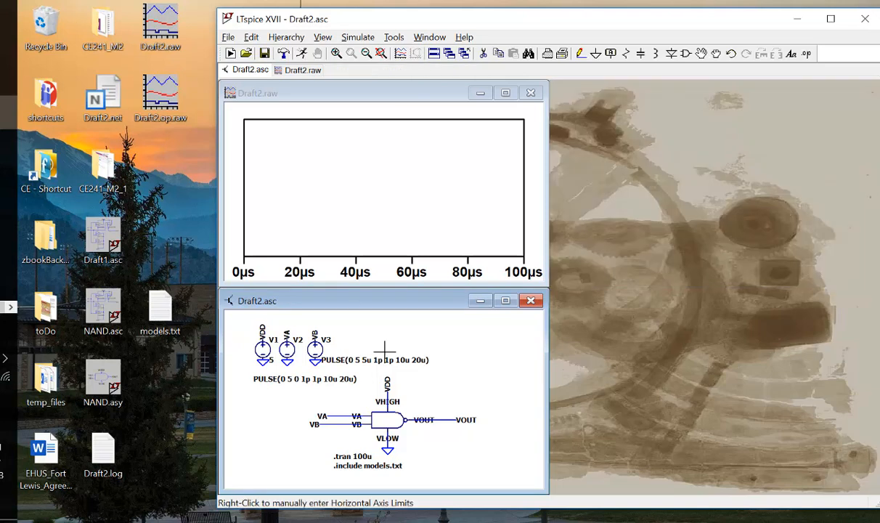
Plot the voltages at the VA, VB and VOUT nets and maximize the waveform window.
right_click(390, 158)
click(406, 355)
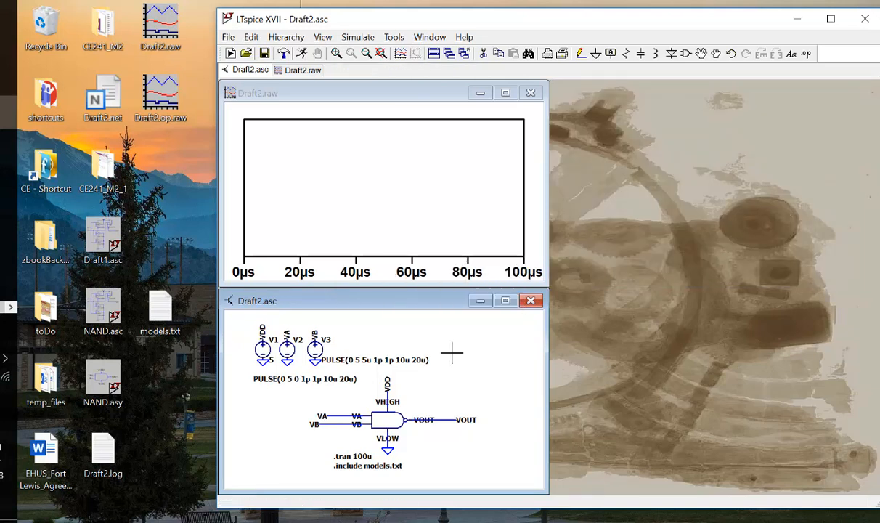
click(322, 415)
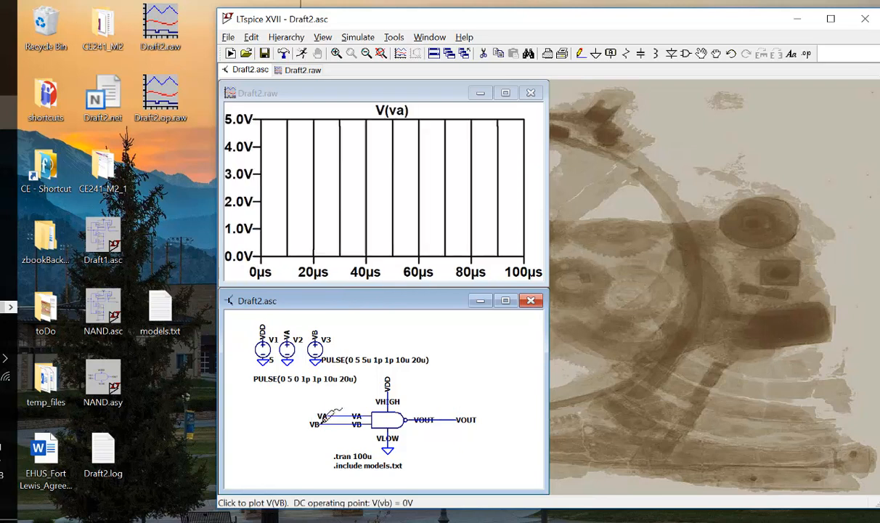
click(324, 424)
click(462, 403)
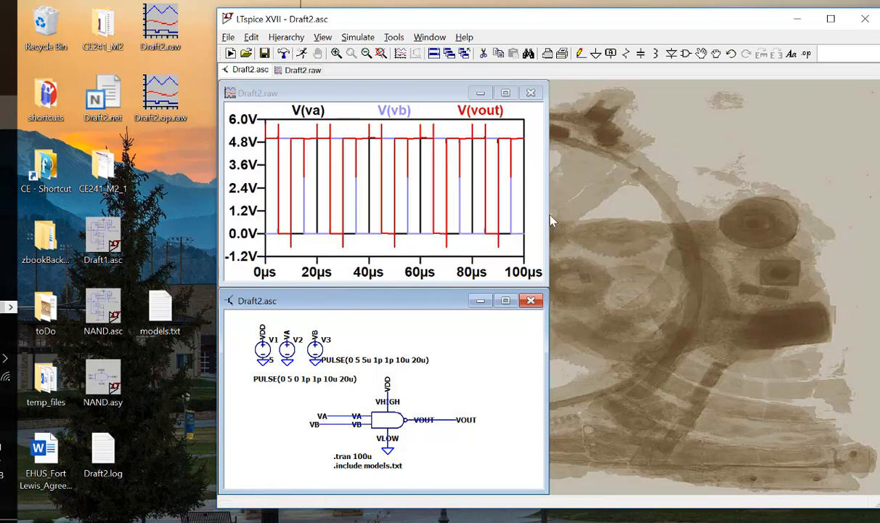
drag(548, 212, 802, 212)
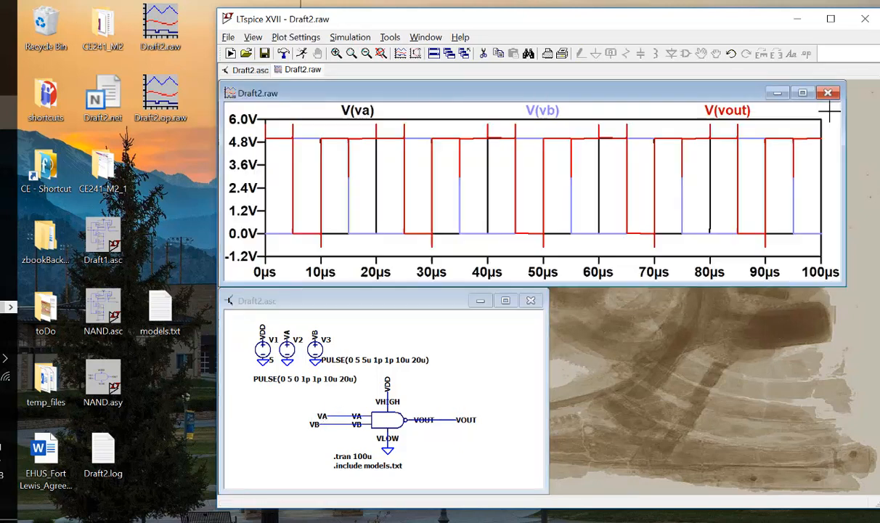
click(788, 92)
Add two plot panes and move the V(va) trace to the top pane and the V(vb) trace to the middle one.
right_click(545, 205)
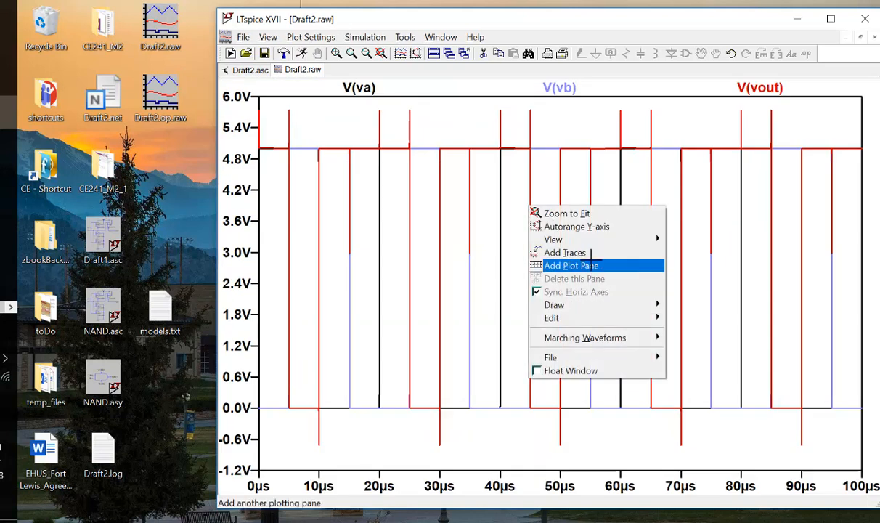
click(556, 262)
right_click(534, 346)
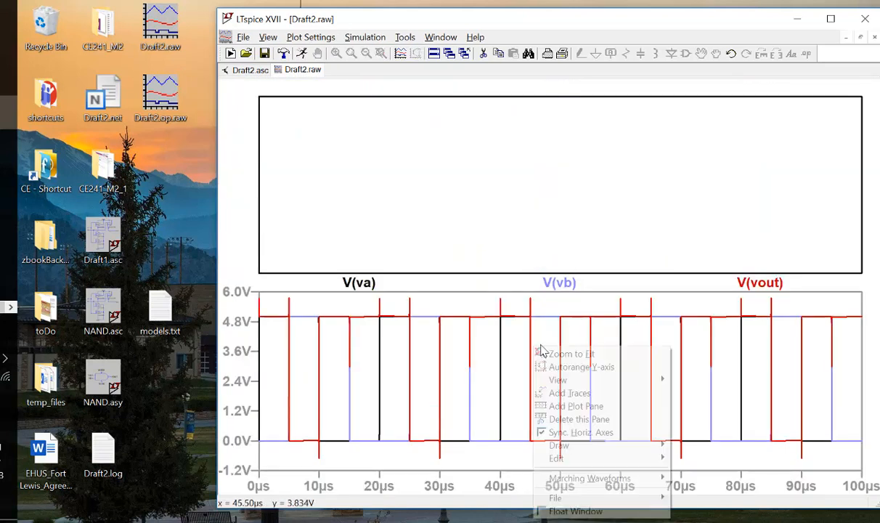
click(605, 408)
drag(362, 348, 397, 140)
mouse_move(416, 348)
mouse_down()
mouse_move(423, 281)
mouse_move(472, 254)
mouse_up()
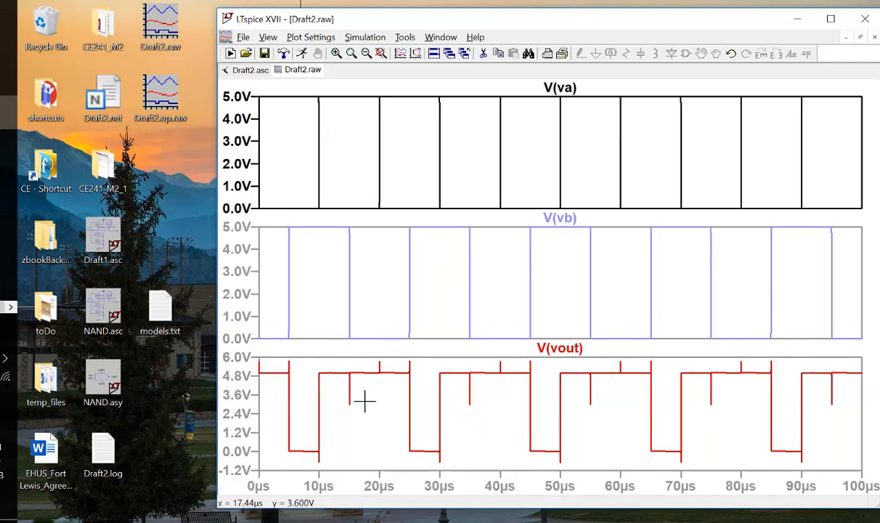
Set the upper limit of the V(va) pane's vertical axis to 6 V.
right_click(350, 138)
right_click(250, 133)
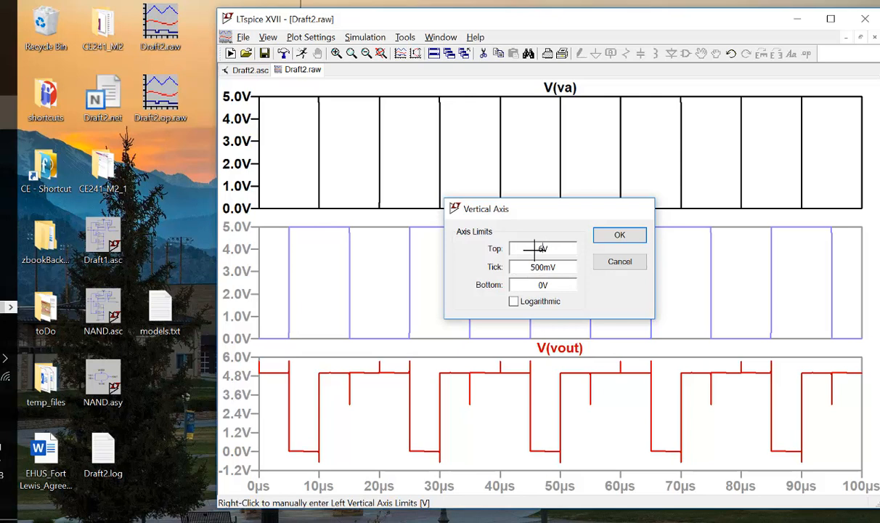
key(Return)
right_click(255, 276)
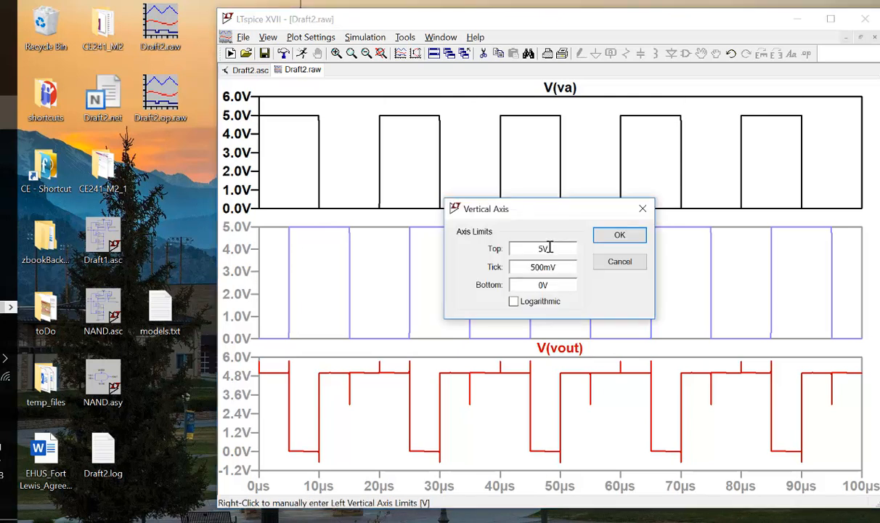
key(Return)
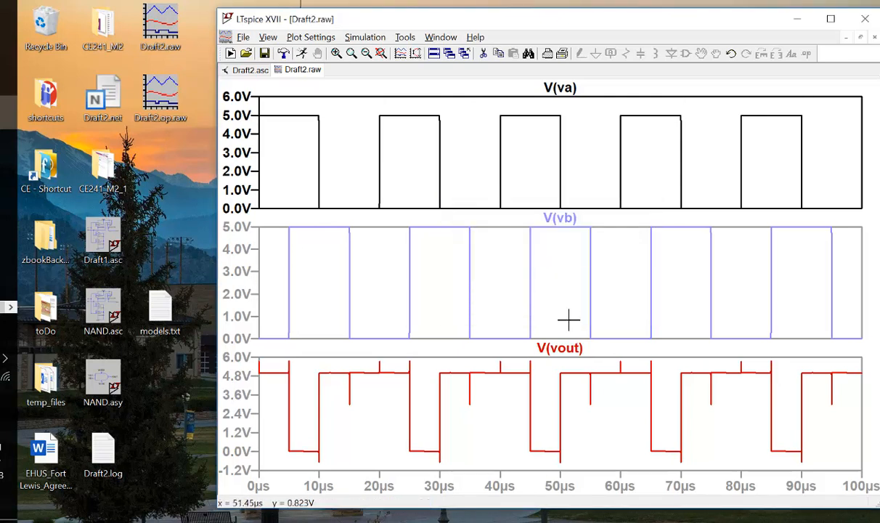
right_click(533, 270)
right_click(237, 278)
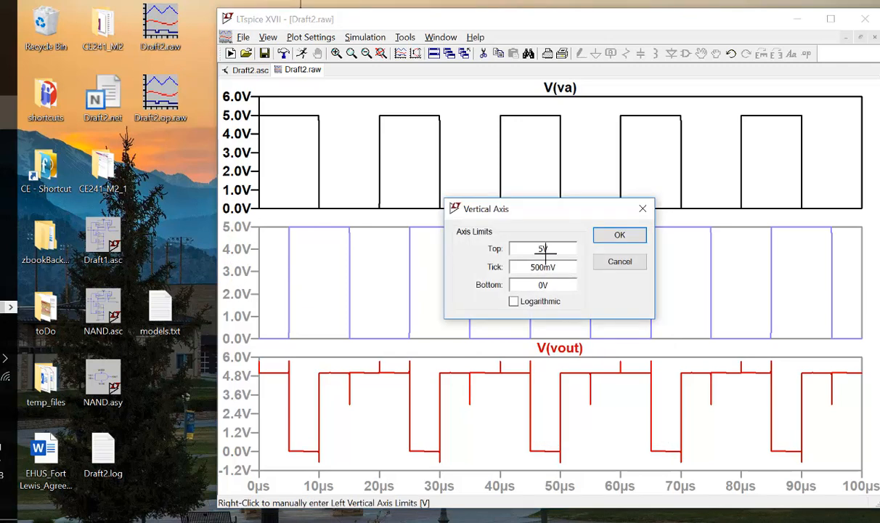
key(Return)
Set the upper limit of the V(vb) pane's vertical axis to 6 V.
right_click(241, 254)
text(6)
key(Return)
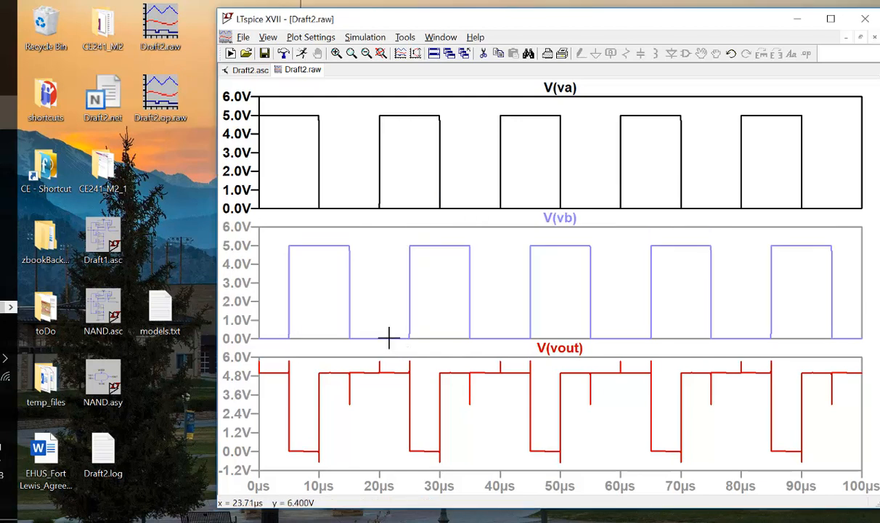